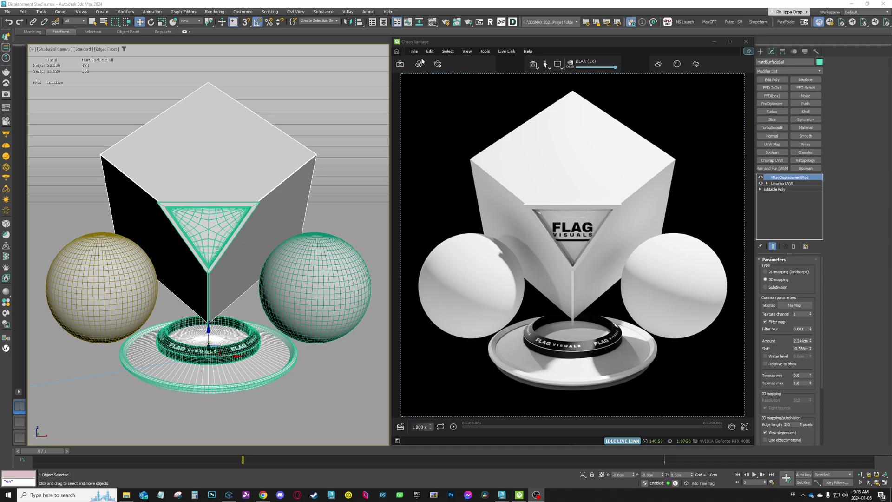
- Drag the Chaos Vantage preview right and down to uncover the Front viewport
{"action": "left_click_drag", "start_coordinate": [424, 44], "coordinate": [473, 56]}
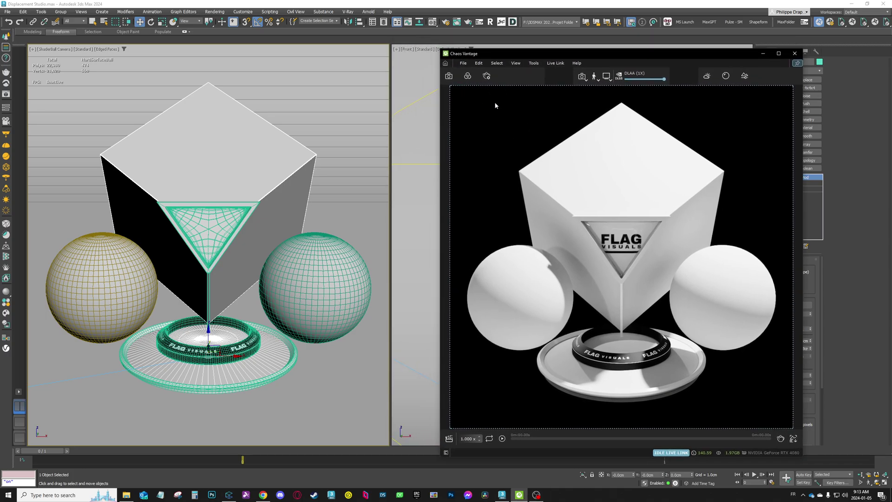
- Open the Displacement Manager and arrange it beside the Chaos Vantage preview
{"action": "left_click", "coordinate": [512, 22]}
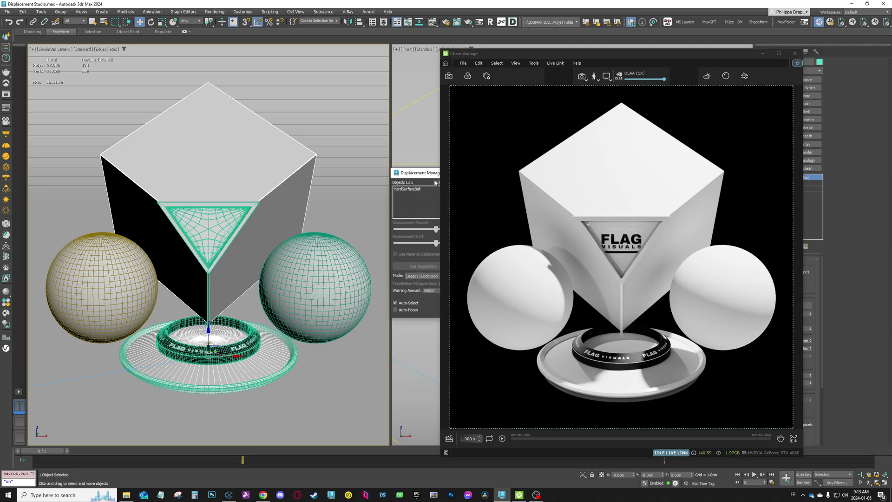
{"action": "left_click_drag", "start_coordinate": [418, 172], "coordinate": [90, 152]}
{"action": "left_click_drag", "start_coordinate": [512, 55], "coordinate": [463, 50]}
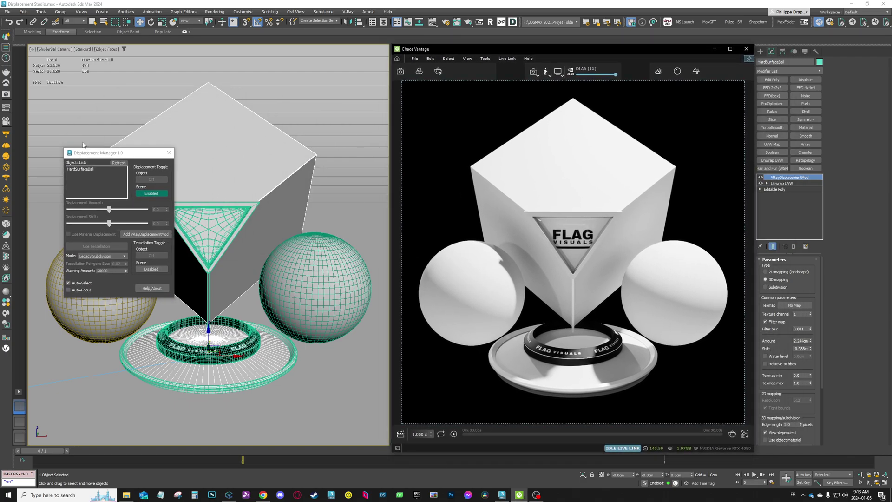
{"action": "left_click_drag", "start_coordinate": [108, 153], "coordinate": [100, 113]}
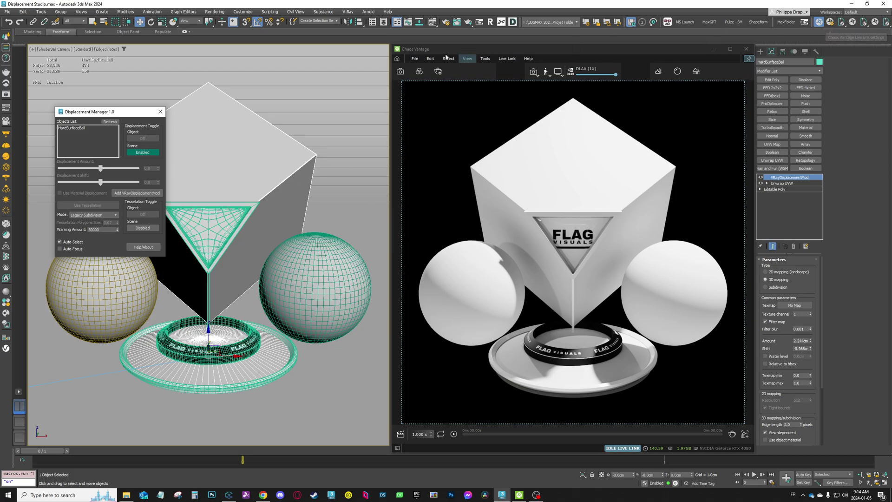
{"action": "left_click", "coordinate": [415, 52]}
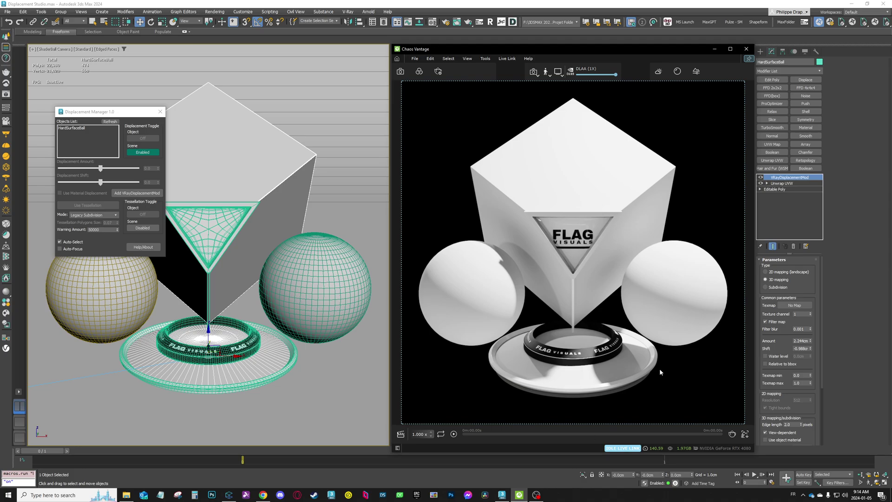
{"action": "left_click", "coordinate": [102, 114]}
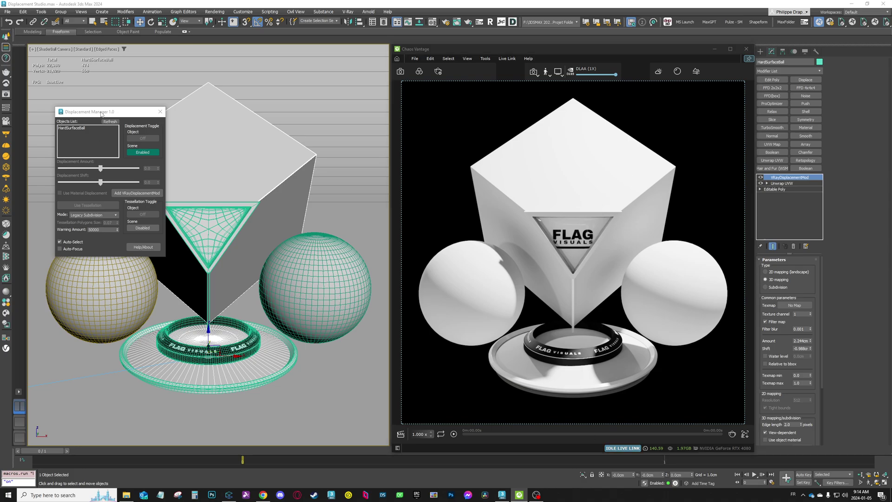
{"action": "mouse_move", "coordinate": [105, 113]}
{"action": "left_mouse_down"}
{"action": "mouse_move", "coordinate": [96, 107]}
{"action": "mouse_move", "coordinate": [83, 123]}
{"action": "mouse_move", "coordinate": [108, 131]}
{"action": "left_mouse_up"}
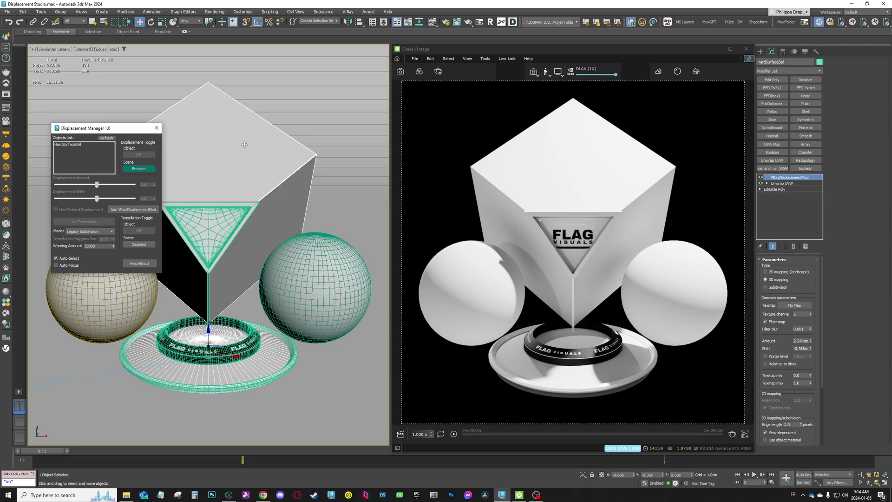
- Select HardSurfaceBall in the managed objects list and settle the dialog's position
{"action": "left_click", "coordinate": [130, 175]}
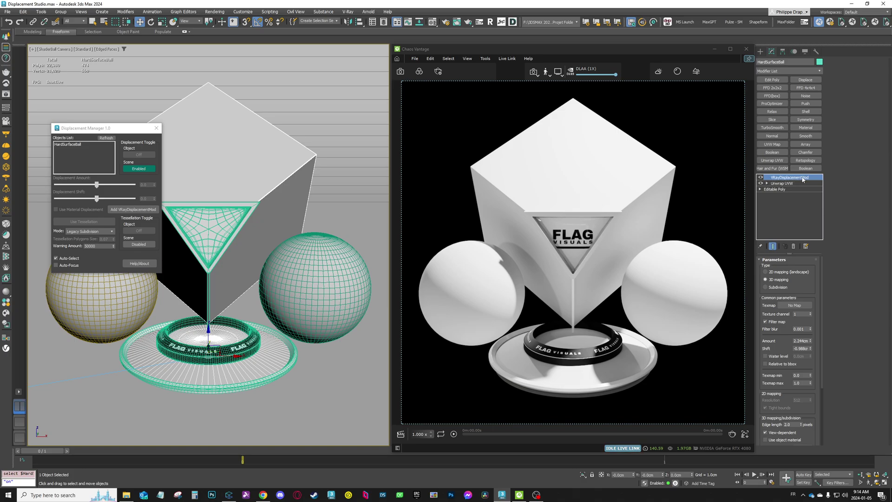
{"action": "left_click_drag", "start_coordinate": [129, 130], "coordinate": [139, 143]}
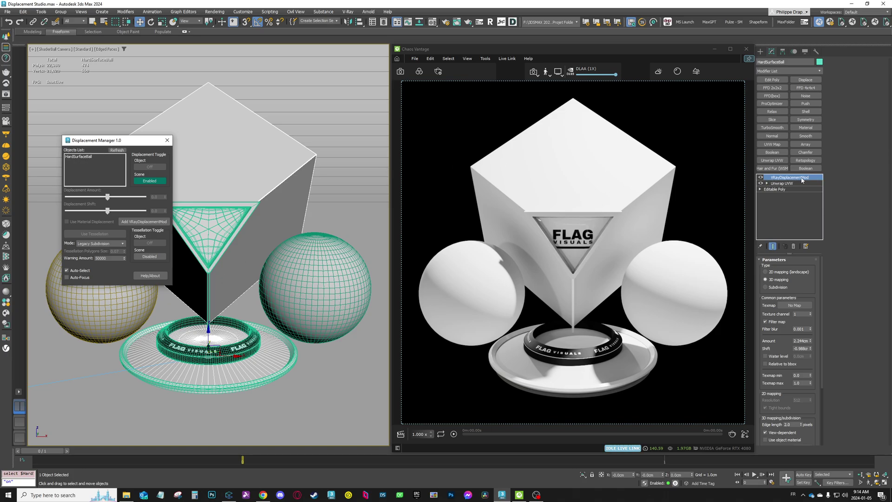
{"action": "left_click_drag", "start_coordinate": [116, 165], "coordinate": [90, 126]}
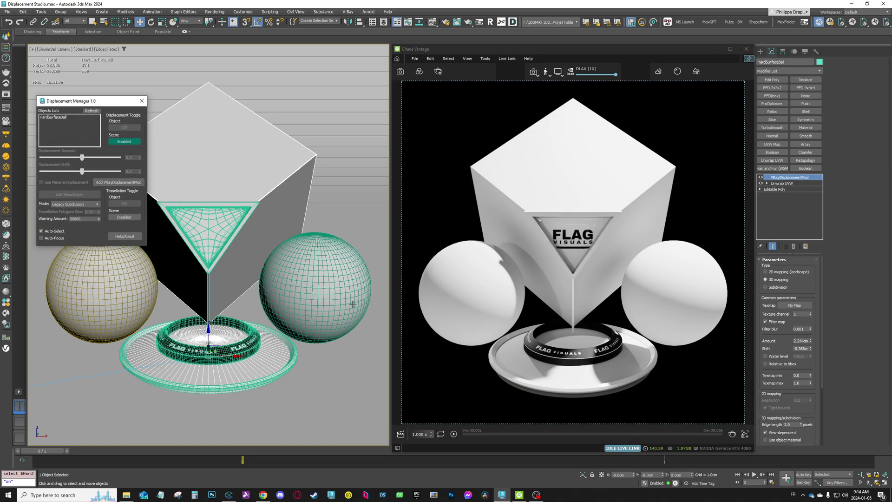
- Add VRayDisplacementMod to the right and left spheres, then pick HardSurfaceBall in the list
{"action": "left_click", "coordinate": [321, 268]}
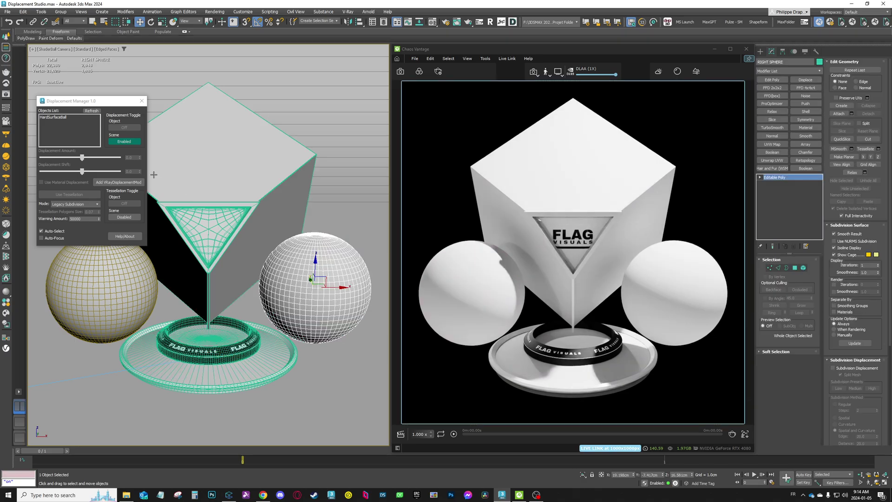
{"action": "left_click", "coordinate": [123, 183]}
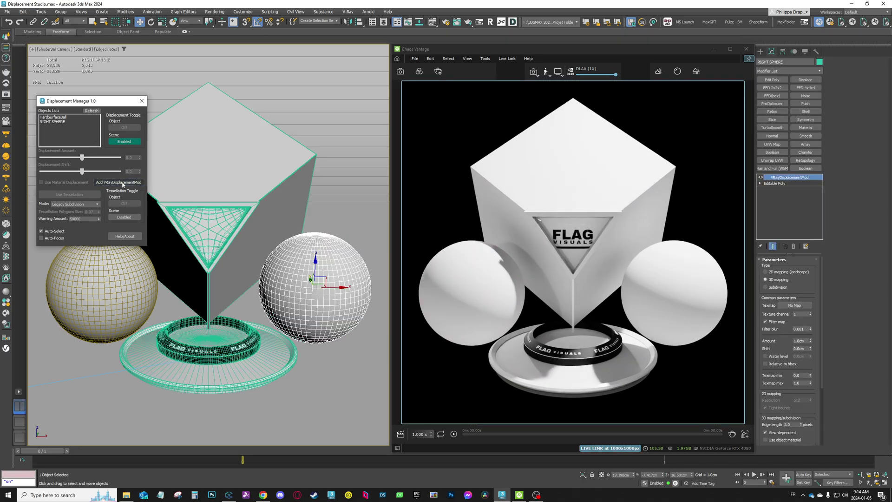
{"action": "left_click", "coordinate": [119, 270]}
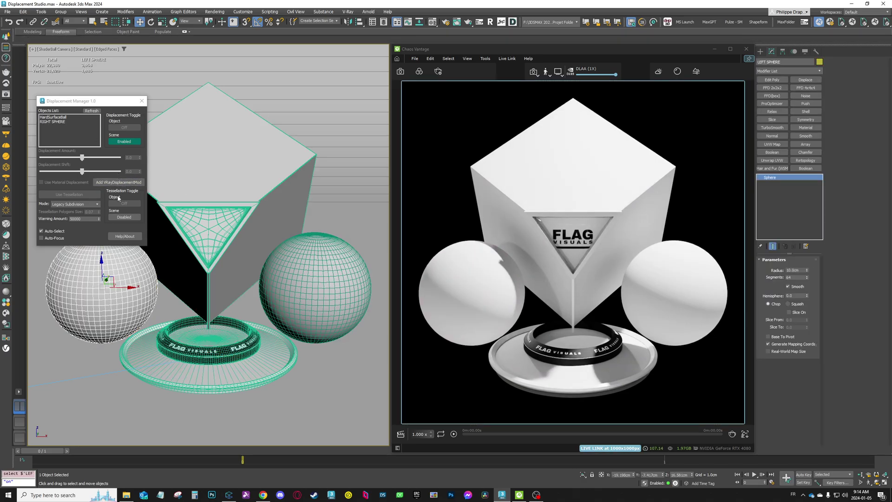
{"action": "left_click", "coordinate": [111, 183]}
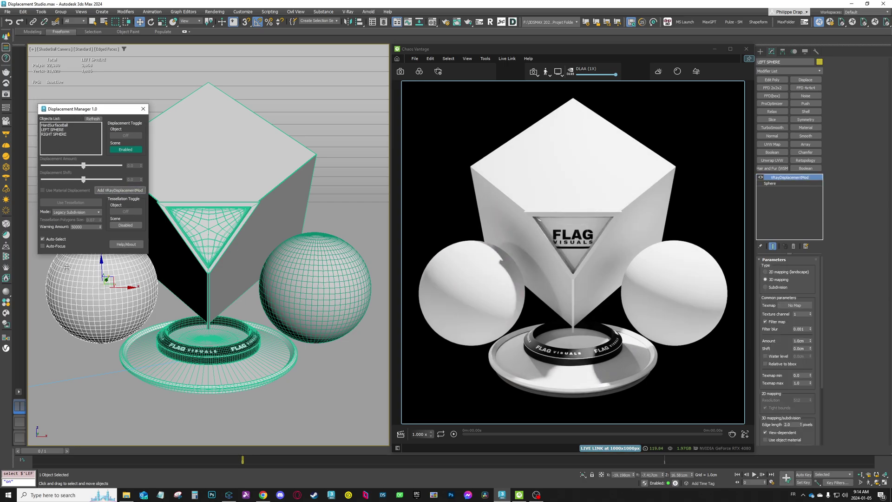
{"action": "left_click", "coordinate": [65, 126]}
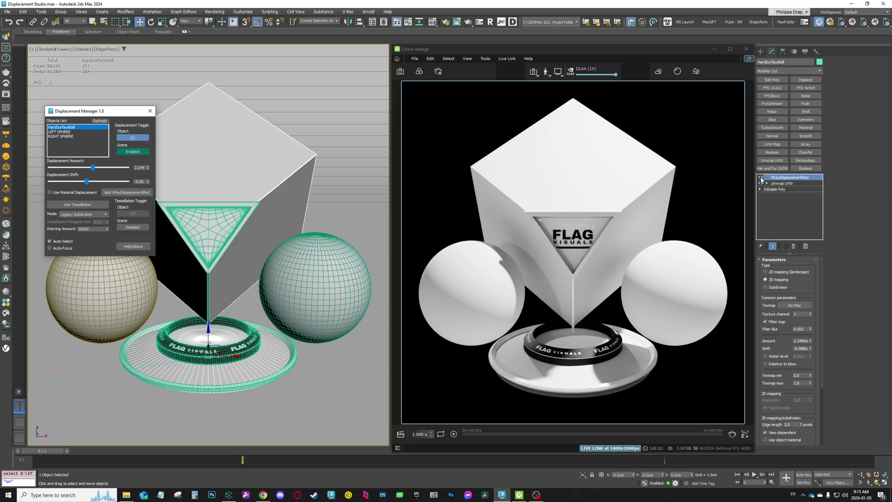
- Toggle HardSurfaceBall's object displacement off and on, then drag a library stone material onto it
{"action": "left_click", "coordinate": [133, 138]}
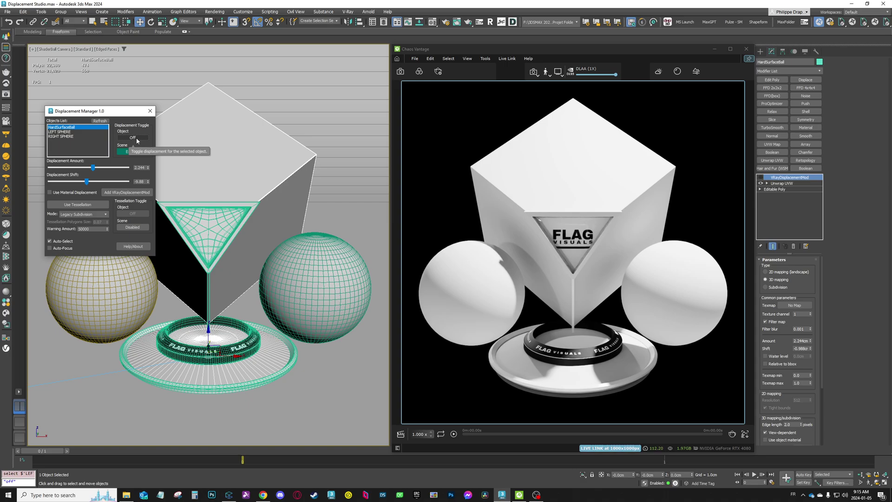
{"action": "left_click", "coordinate": [136, 137]}
{"action": "mouse_move", "coordinate": [112, 113]}
{"action": "left_mouse_down"}
{"action": "mouse_move", "coordinate": [103, 117]}
{"action": "mouse_move", "coordinate": [112, 120]}
{"action": "left_mouse_up"}
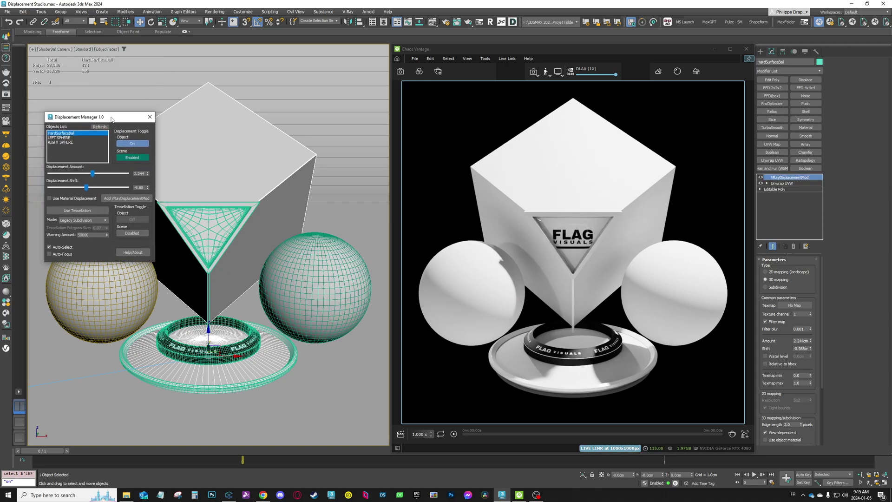
{"action": "left_click", "coordinate": [229, 494]}
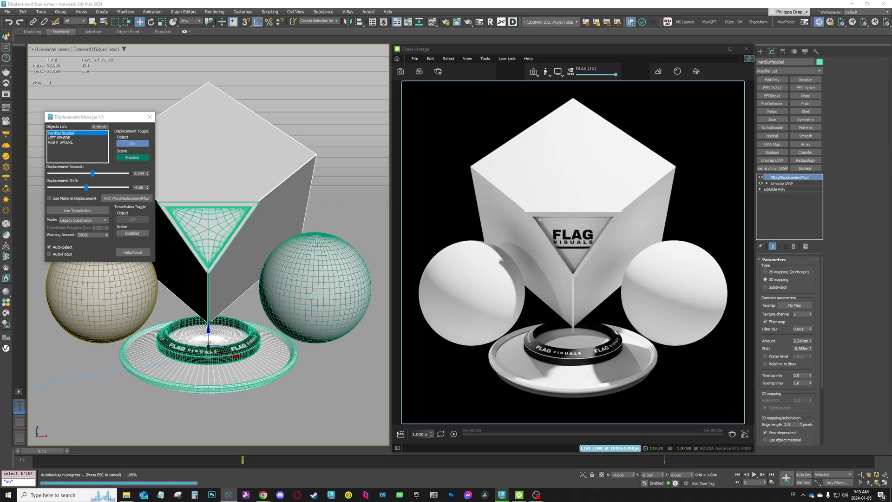
{"action": "left_click_drag", "start_coordinate": [250, 123], "coordinate": [222, 162]}
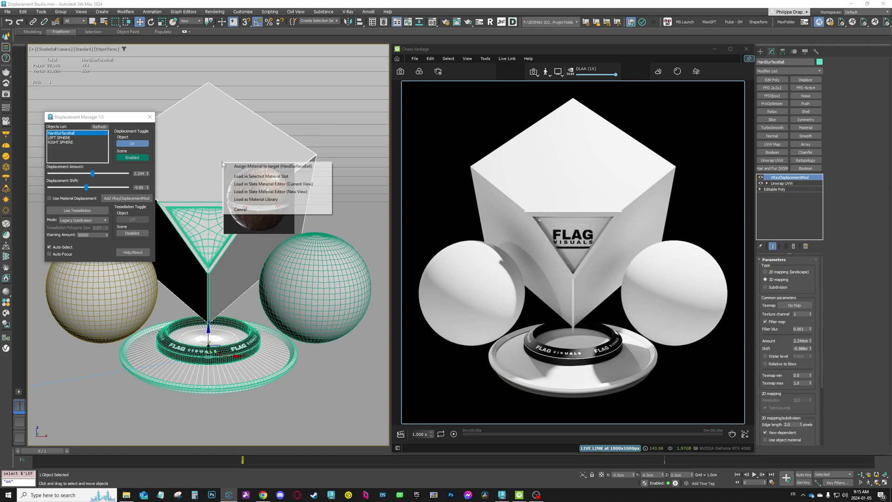
- Assign the stone material to HardSurfaceBall and dismiss the V-Ray log
{"action": "left_click", "coordinate": [291, 167]}
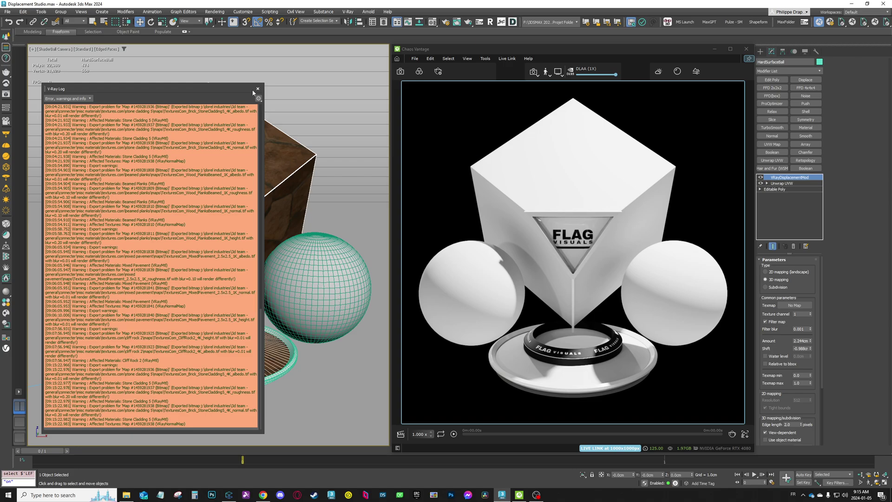
{"action": "left_click", "coordinate": [258, 88]}
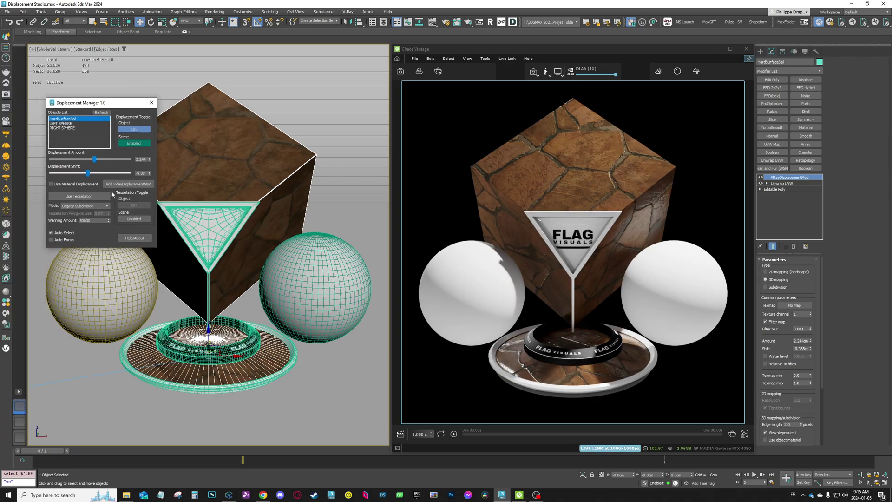
{"action": "left_click_drag", "start_coordinate": [115, 103], "coordinate": [122, 117]}
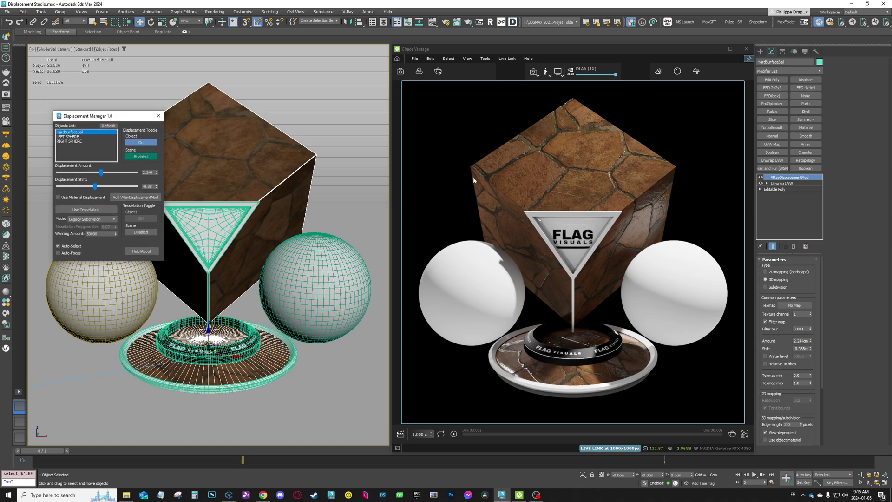
- Toggle the cube's displacement off and on, then enable Use Material Displacement
{"action": "left_click", "coordinate": [142, 143]}
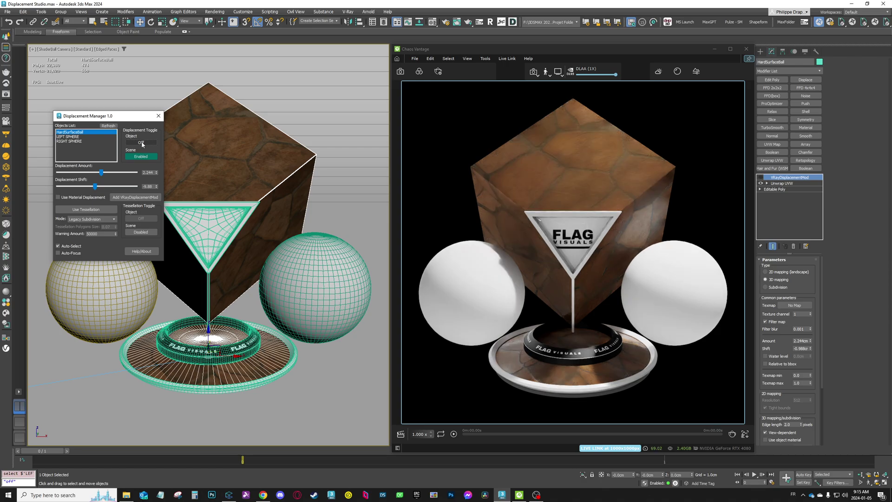
{"action": "left_click", "coordinate": [141, 144]}
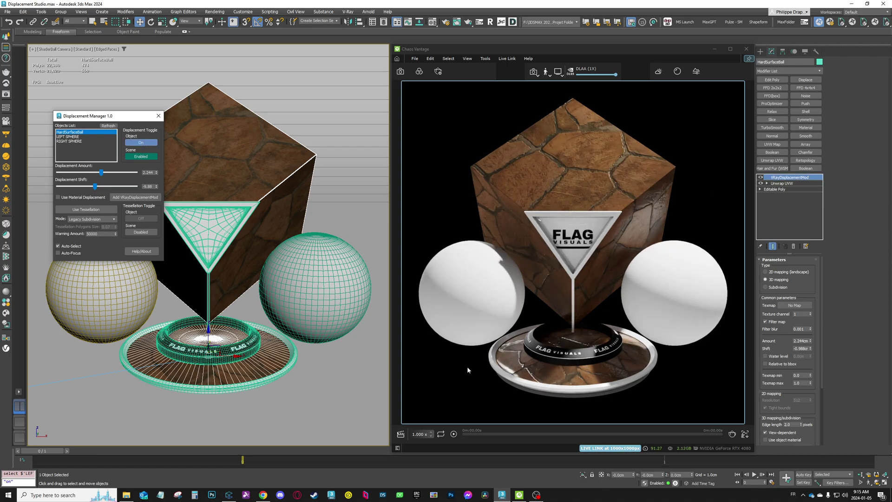
{"action": "left_click_drag", "start_coordinate": [118, 115], "coordinate": [117, 96]}
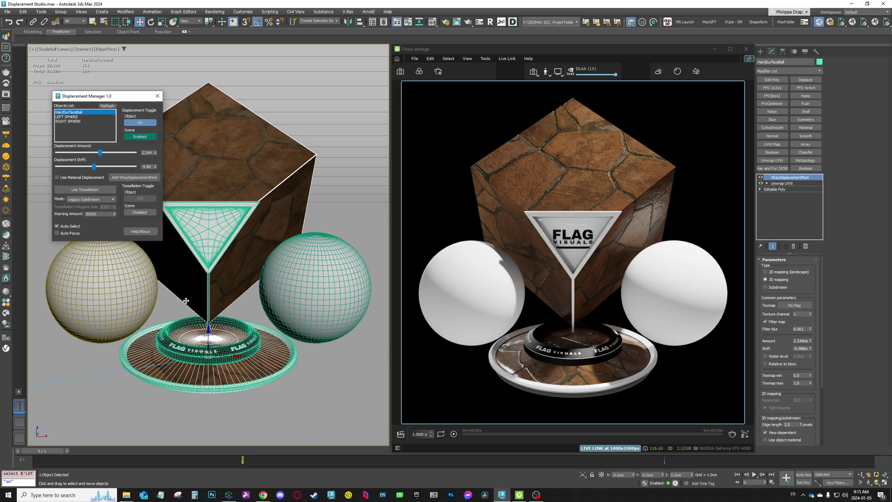
{"action": "left_click_drag", "start_coordinate": [100, 99], "coordinate": [89, 109]}
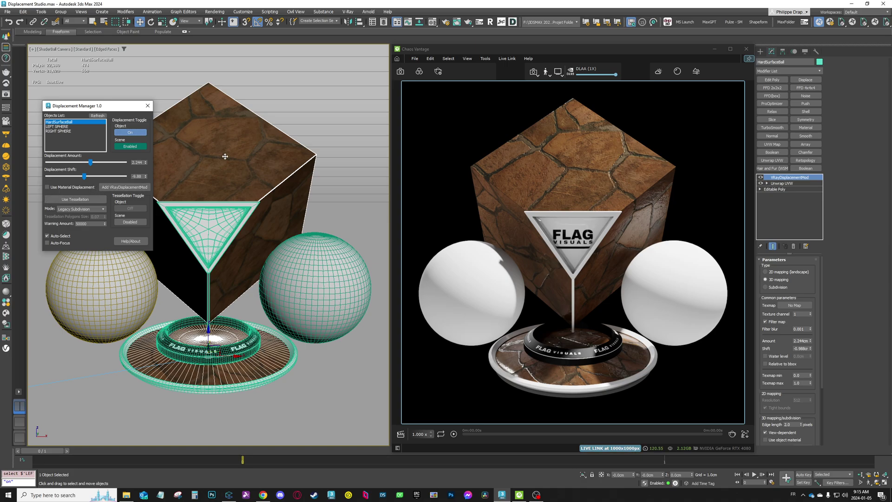
{"action": "left_click", "coordinate": [47, 187]}
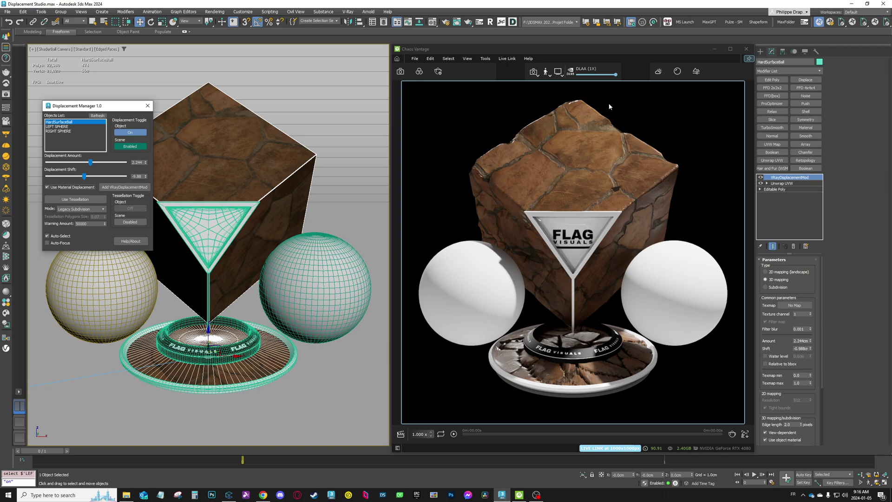
- Set the cube's displacement amount to 1.344 with the Amount slider
{"action": "left_click_drag", "start_coordinate": [90, 162], "coordinate": [87, 178]}
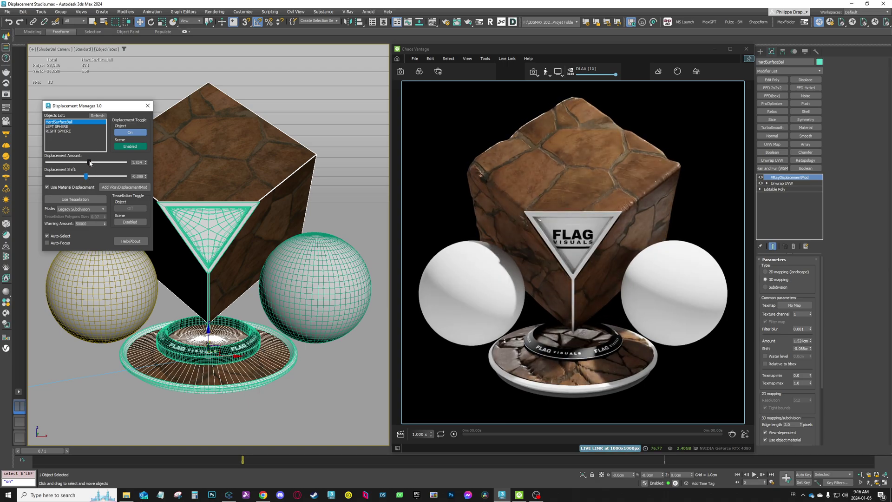
{"action": "left_click", "coordinate": [89, 162]}
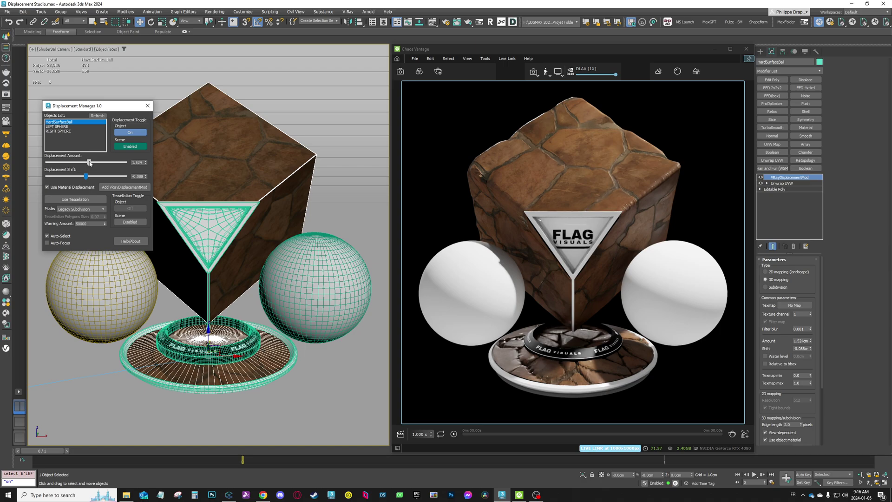
{"action": "left_click_drag", "start_coordinate": [90, 163], "coordinate": [89, 162]}
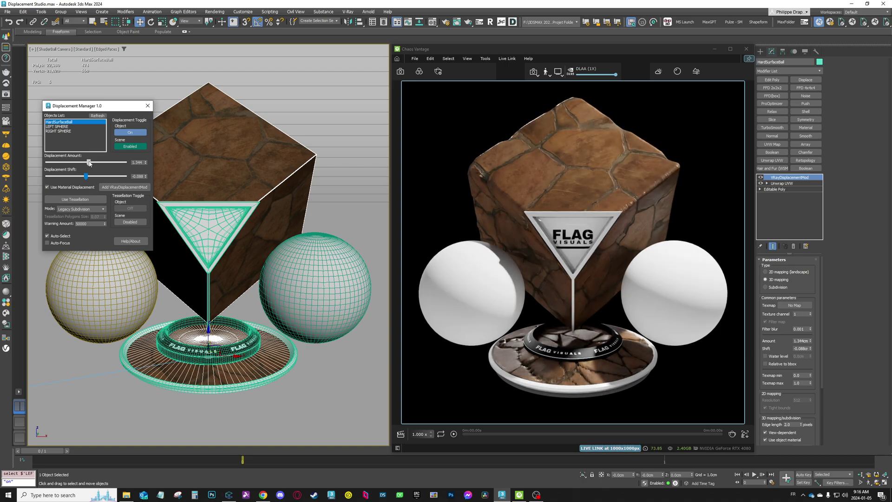
- Move the Displacement Manager aside and drop a new material onto the right sphere
{"action": "left_click_drag", "start_coordinate": [108, 120], "coordinate": [123, 113]}
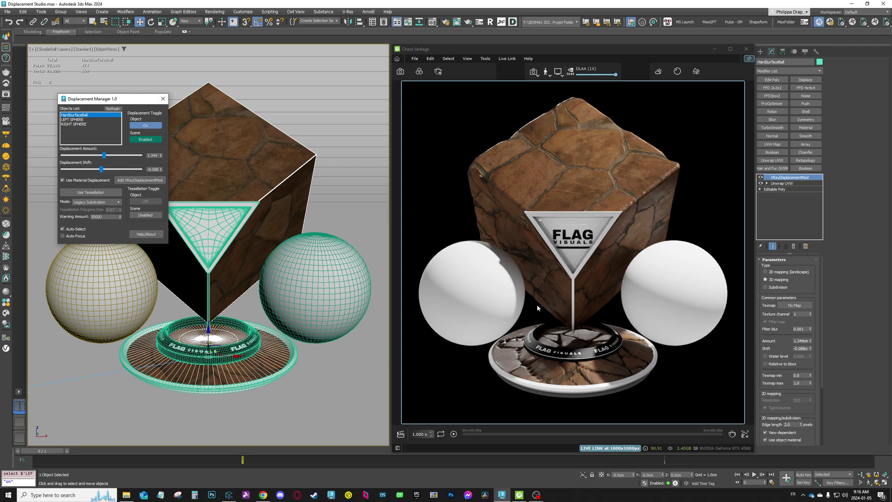
{"action": "left_click_drag", "start_coordinate": [102, 110], "coordinate": [80, 104]}
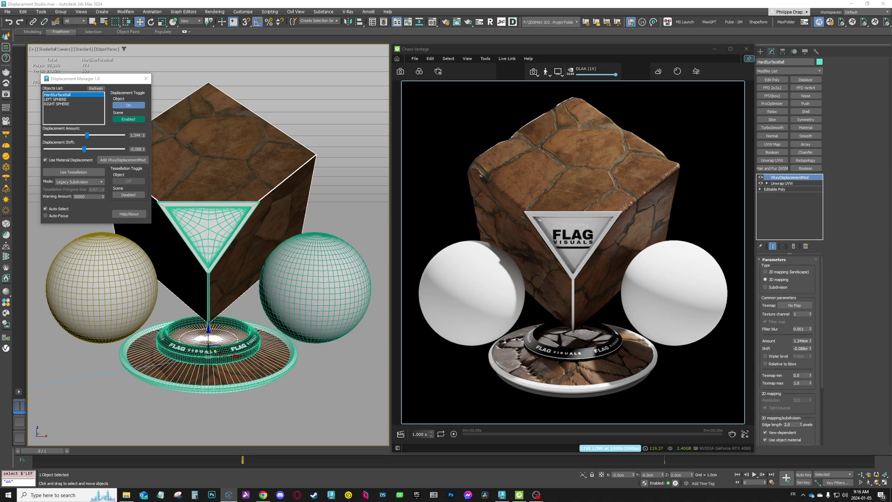
{"action": "left_click_drag", "start_coordinate": [446, 399], "coordinate": [318, 263]}
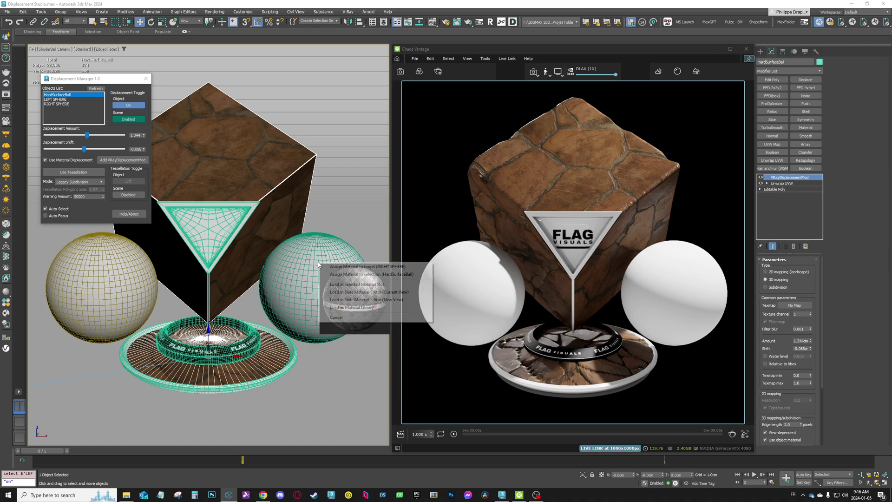
- Assign the tiled stone material to the right sphere and review each object's displacement values
{"action": "left_click", "coordinate": [383, 268]}
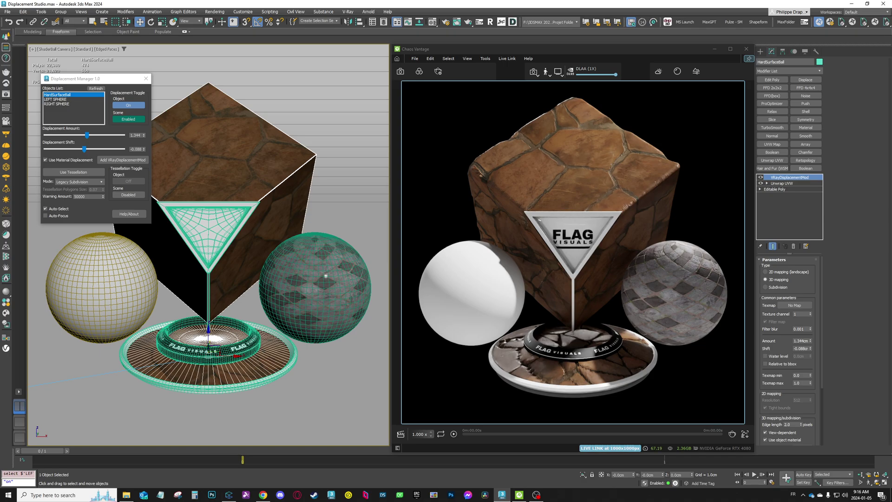
{"action": "left_click", "coordinate": [54, 104]}
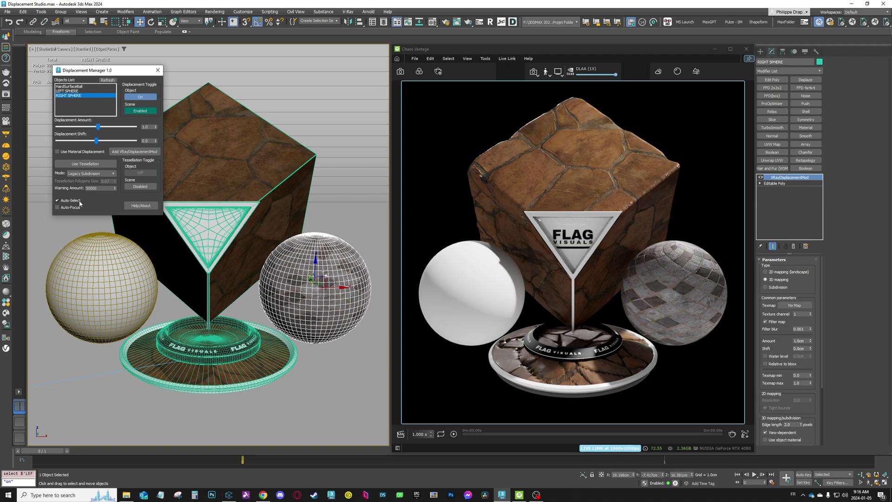
{"action": "left_click", "coordinate": [70, 91]}
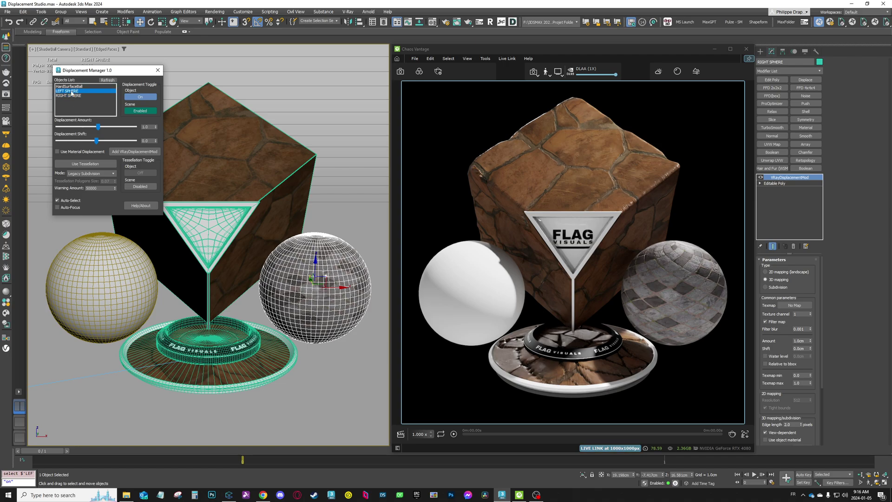
{"action": "left_click", "coordinate": [74, 87]}
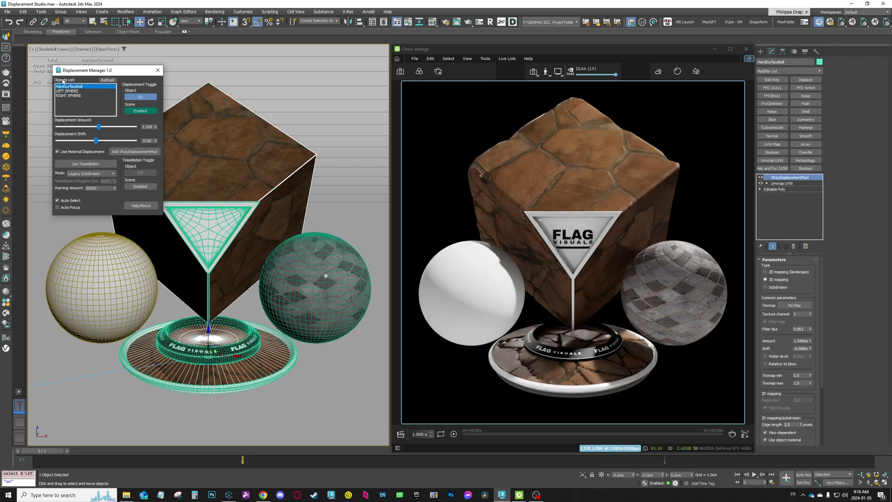
{"action": "left_click", "coordinate": [71, 91]}
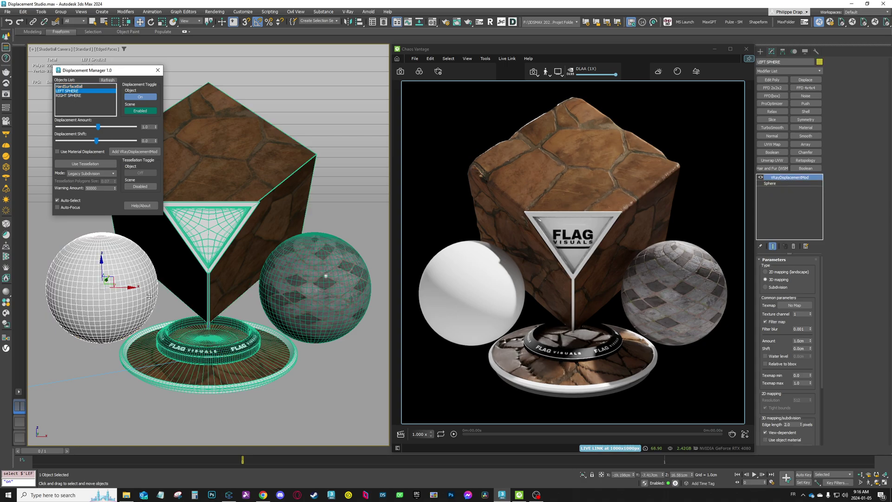
{"action": "left_click", "coordinate": [71, 96]}
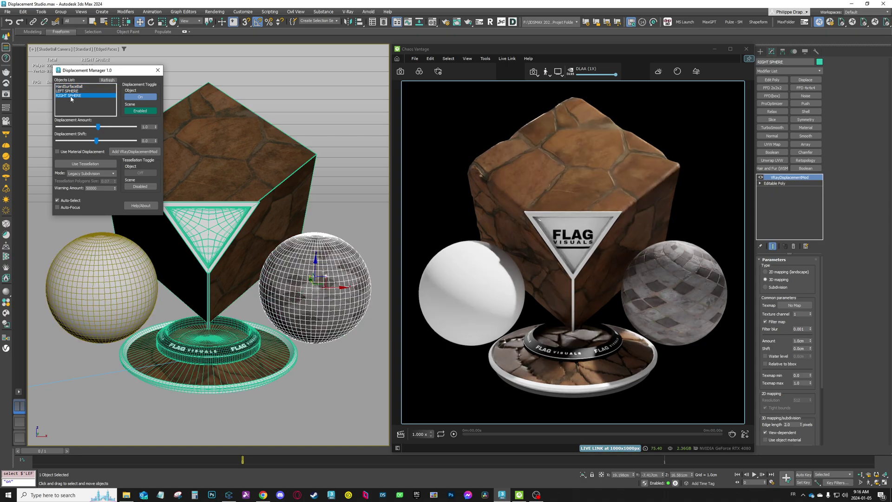
{"action": "left_click", "coordinate": [70, 91]}
{"action": "left_click", "coordinate": [70, 87]}
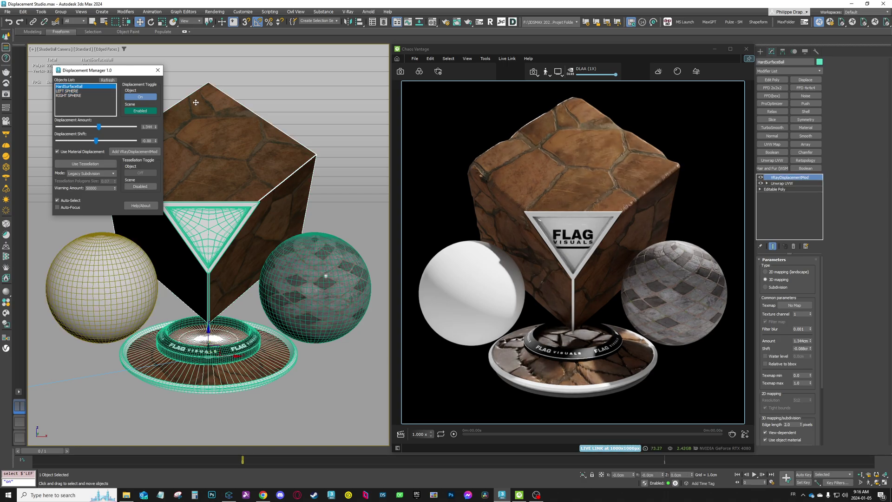
- Uncheck Auto-Select and step through LEFT SPHERE, RIGHT SPHERE and HardSurfaceBall settings
{"action": "left_click_drag", "start_coordinate": [120, 70], "coordinate": [95, 67]}
{"action": "left_click", "coordinate": [33, 199]}
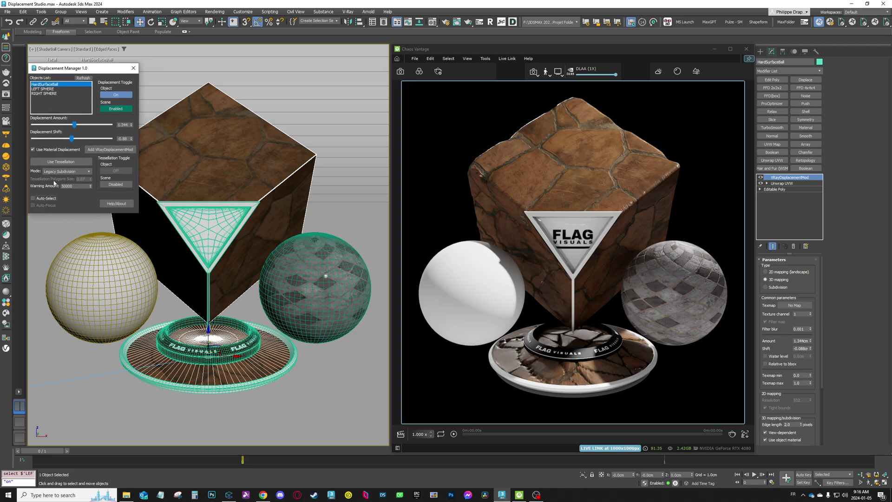
{"action": "left_click", "coordinate": [55, 89]}
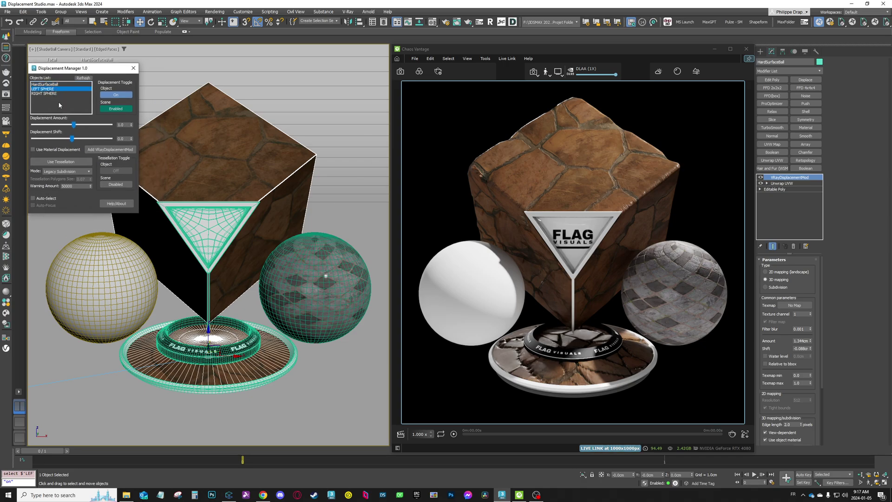
{"action": "left_click", "coordinate": [51, 93]}
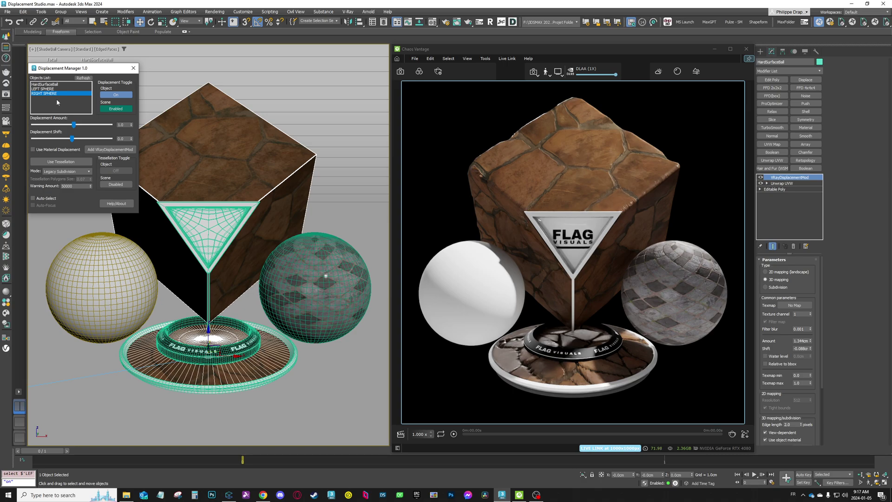
{"action": "left_click_drag", "start_coordinate": [60, 72], "coordinate": [74, 76]}
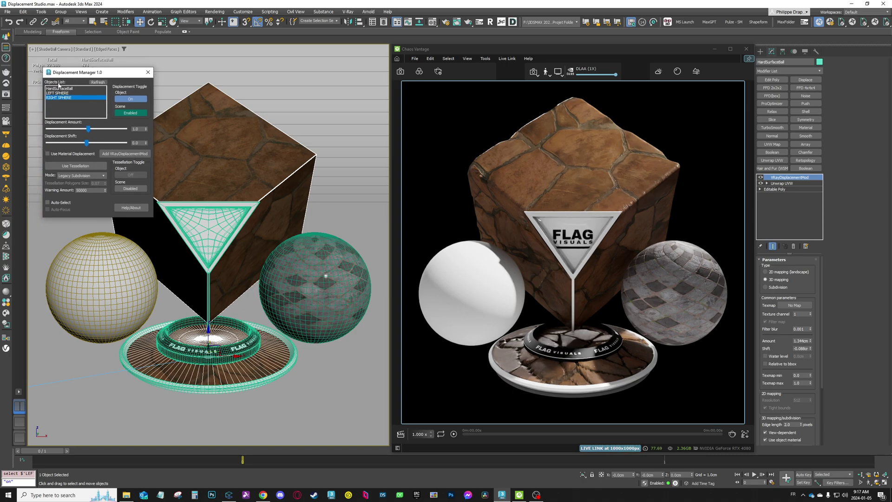
{"action": "left_click", "coordinate": [68, 93]}
{"action": "left_click", "coordinate": [68, 88]}
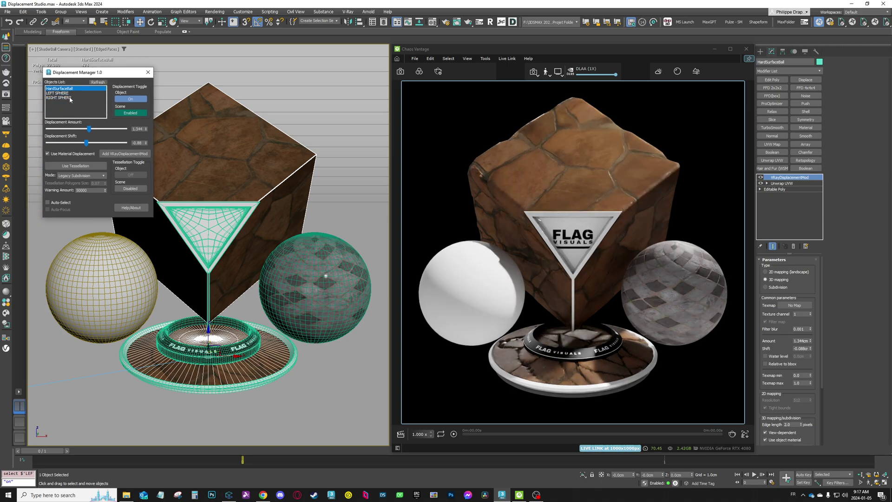
{"action": "left_click", "coordinate": [68, 98]}
{"action": "left_click", "coordinate": [69, 93]}
{"action": "left_click", "coordinate": [68, 89]}
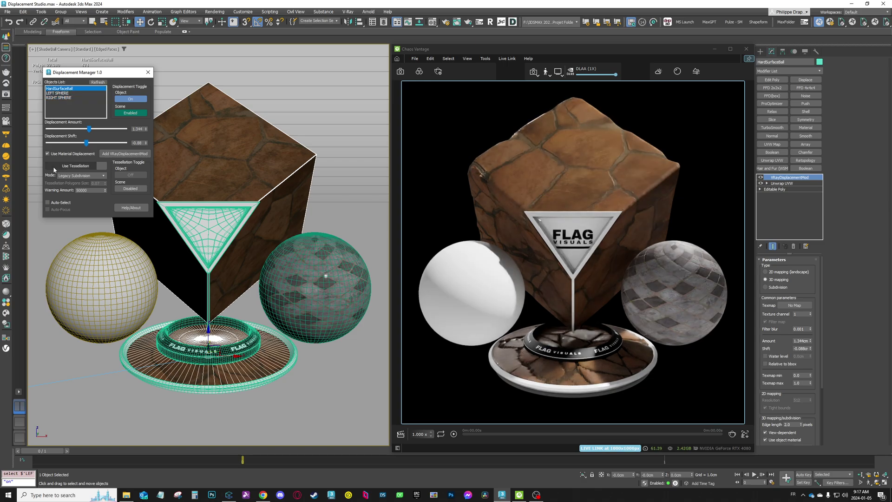
- Re-enable Auto-Select, turn on Auto-Focus, and frame each sphere and the cube in turn
{"action": "left_click", "coordinate": [61, 203]}
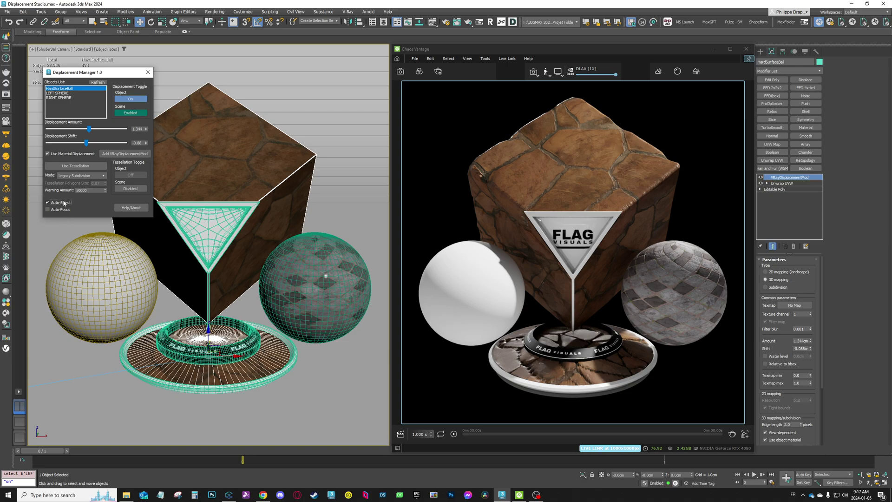
{"action": "left_click", "coordinate": [47, 210]}
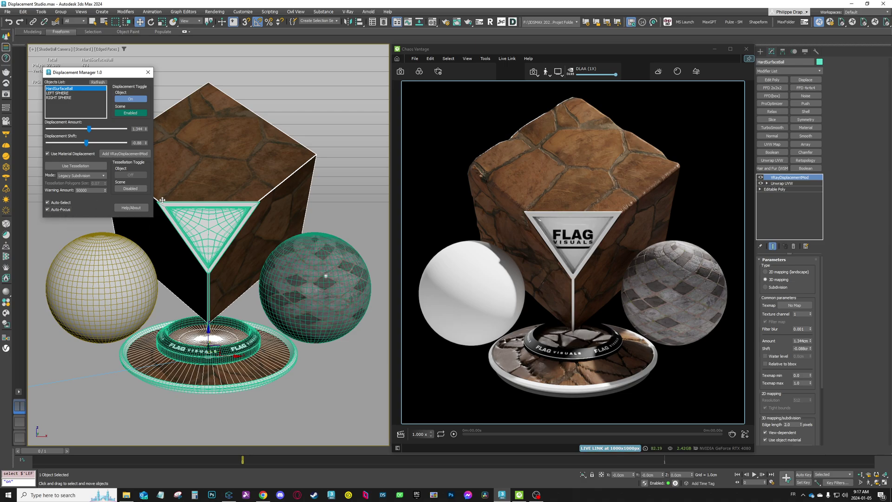
{"action": "left_click", "coordinate": [309, 283]}
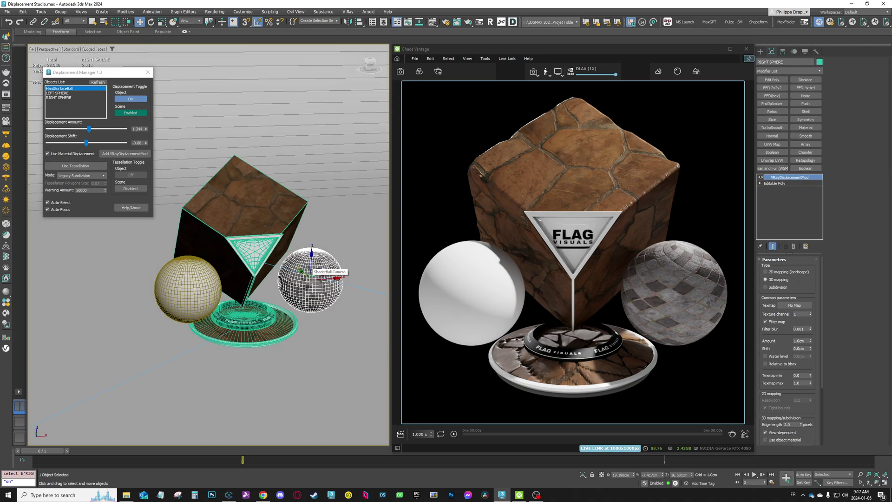
{"action": "left_click", "coordinate": [57, 93]}
{"action": "left_click", "coordinate": [61, 98]}
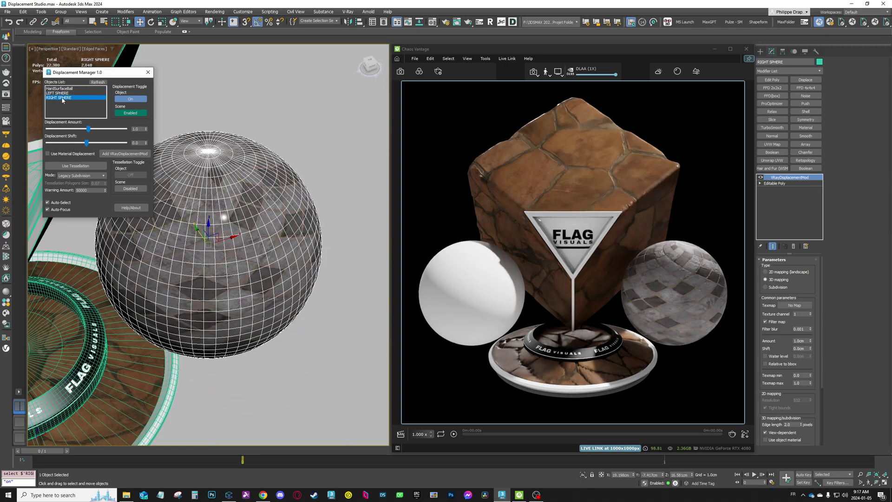
{"action": "left_click", "coordinate": [60, 88]}
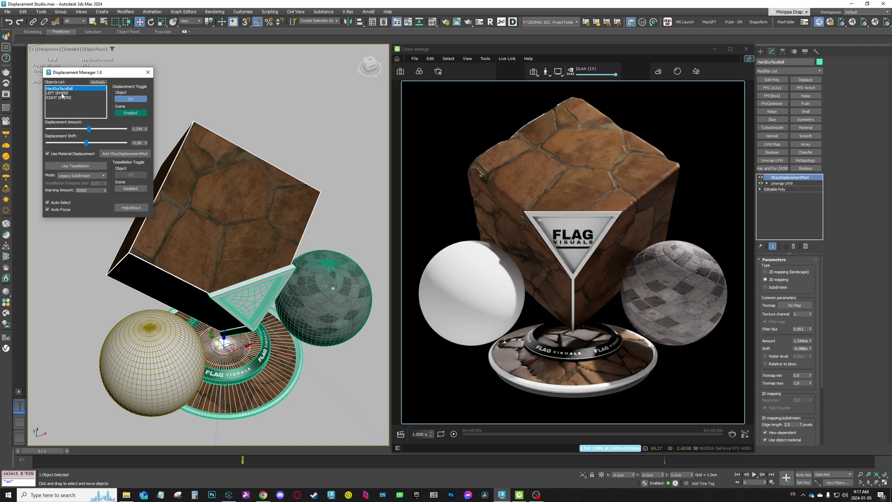
{"action": "left_click", "coordinate": [61, 94]}
{"action": "left_click", "coordinate": [64, 98]}
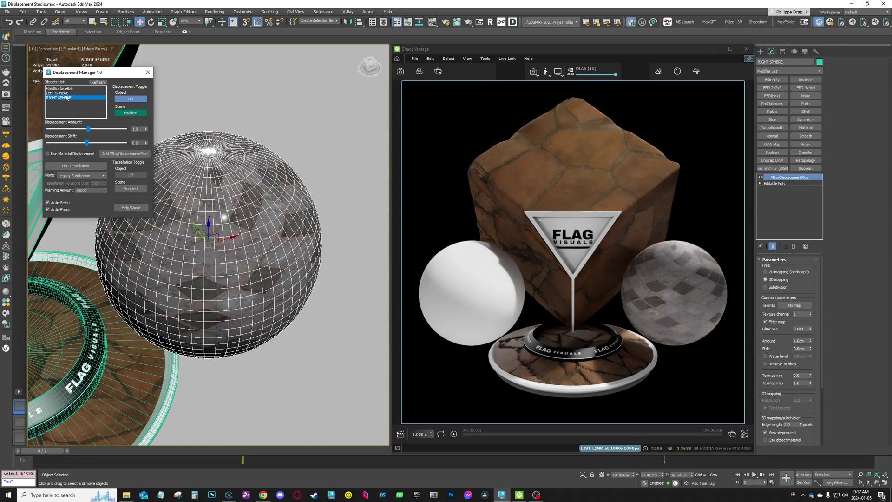
{"action": "left_click", "coordinate": [69, 89]}
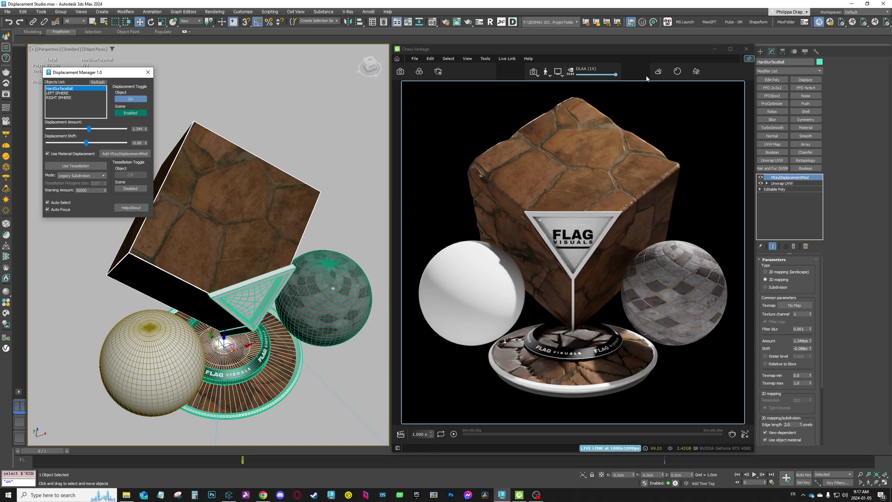
{"action": "left_click_drag", "start_coordinate": [84, 73], "coordinate": [77, 60]}
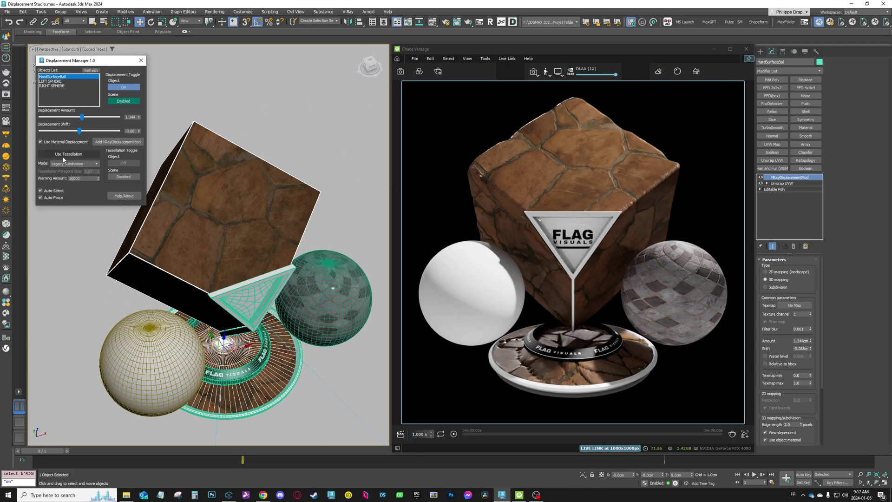
{"action": "left_click", "coordinate": [51, 81]}
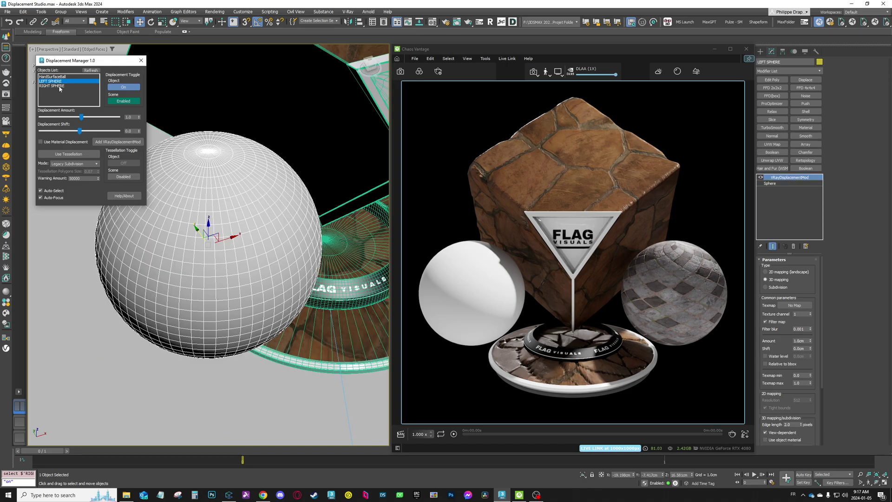
- Turn off Auto-Focus, select HardSurfaceBall, and view through the ShaderBall Camera
{"action": "left_click", "coordinate": [41, 197]}
{"action": "left_click", "coordinate": [235, 178]}
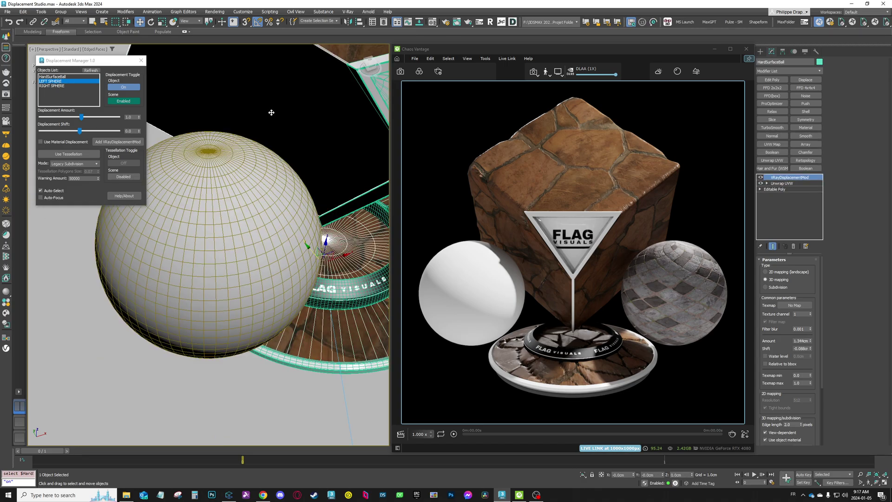
{"action": "key", "text": "c"}
{"action": "left_click_drag", "start_coordinate": [67, 63], "coordinate": [71, 74]}
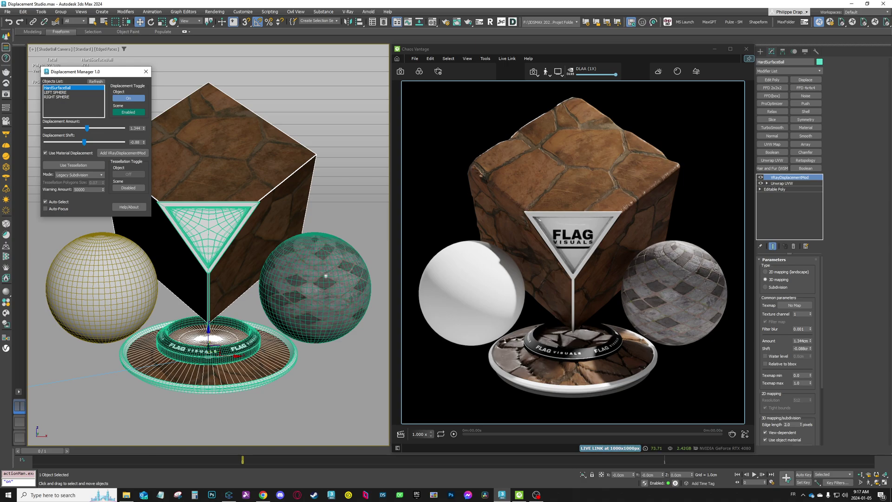
- Assign the stone material to the left sphere
{"action": "left_click_drag", "start_coordinate": [116, 1], "coordinate": [110, 273]}
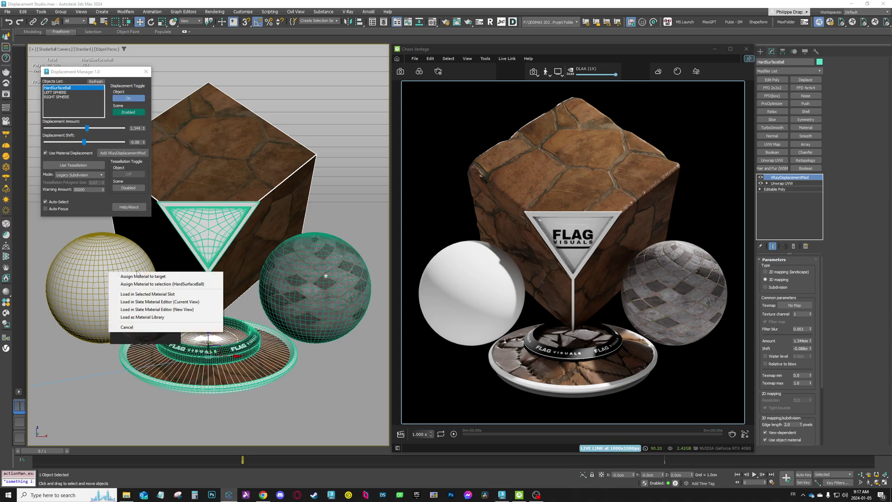
{"action": "left_click", "coordinate": [151, 276]}
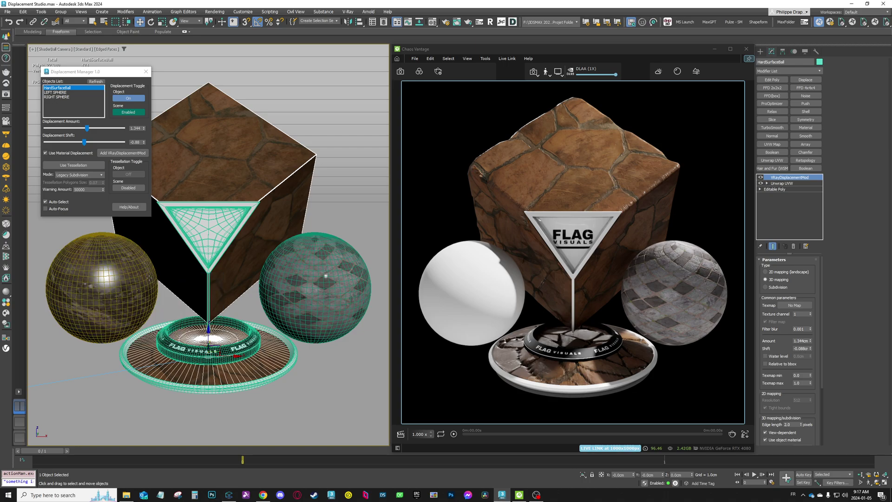
{"action": "left_click_drag", "start_coordinate": [92, 72], "coordinate": [105, 66]}
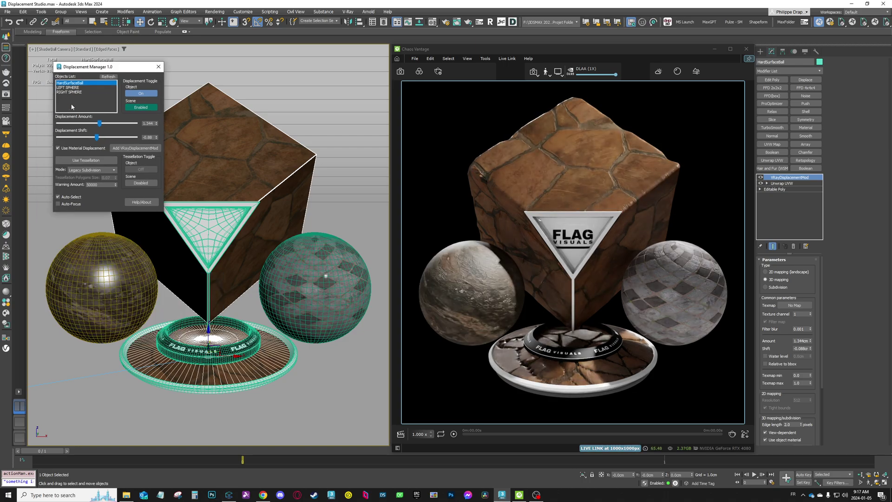
- Enable Use Material Displacement on LEFT SPHERE and raise both spheres' displacement amount to 2.42
{"action": "left_click", "coordinate": [68, 87]}
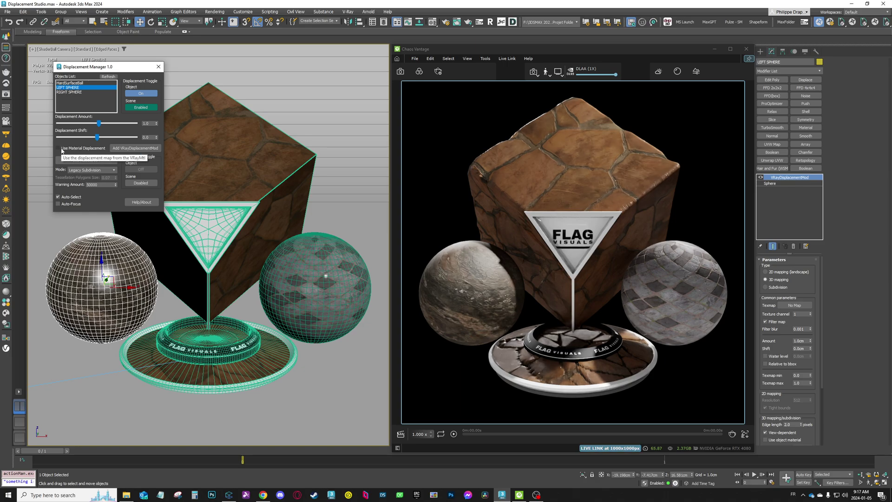
{"action": "left_click", "coordinate": [65, 149]}
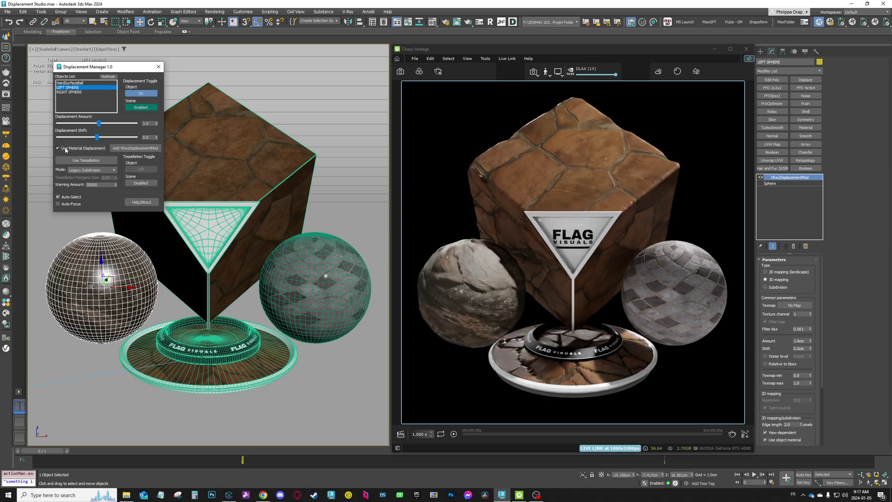
{"action": "left_click_drag", "start_coordinate": [99, 124], "coordinate": [102, 124]}
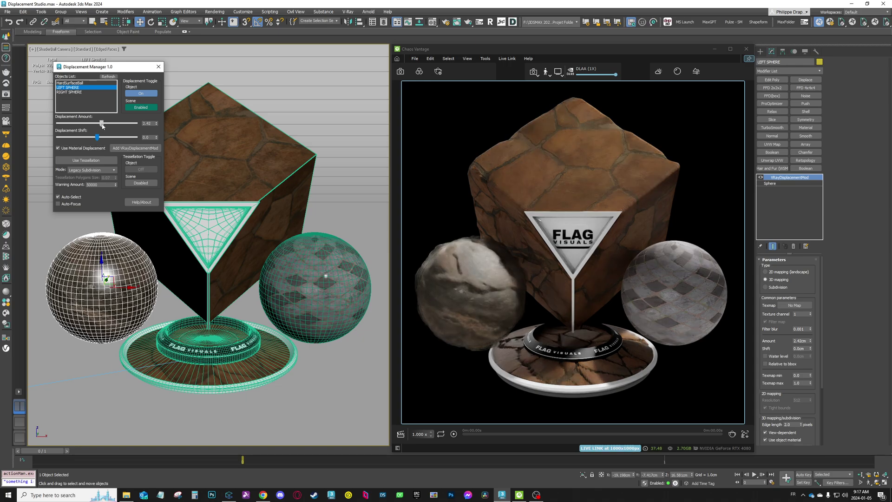
{"action": "left_click", "coordinate": [68, 92]}
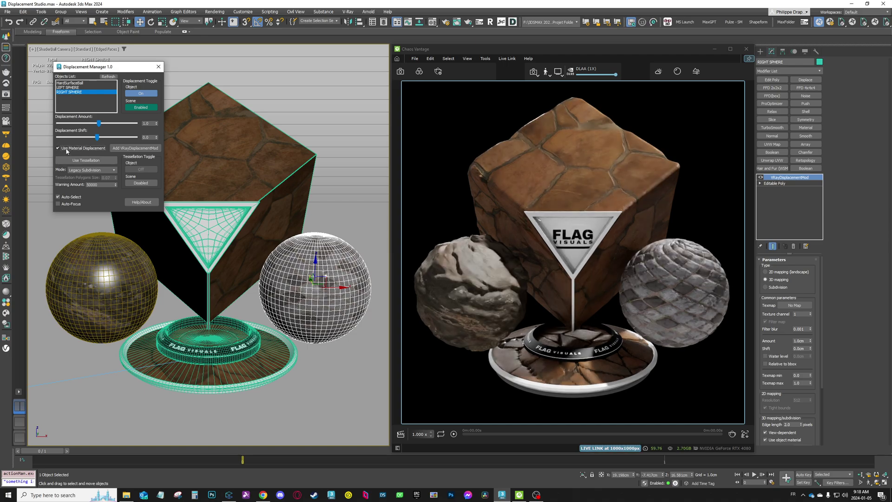
{"action": "left_click_drag", "start_coordinate": [98, 123], "coordinate": [102, 125]}
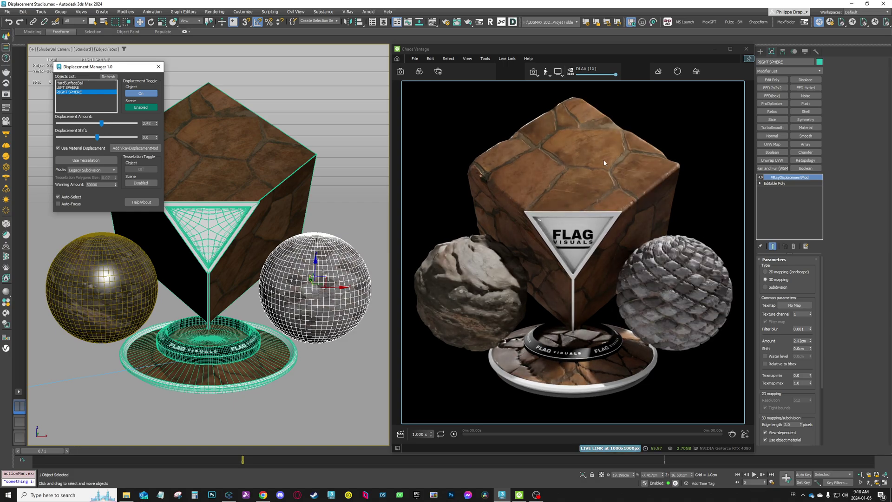
{"action": "left_click_drag", "start_coordinate": [107, 67], "coordinate": [132, 72]}
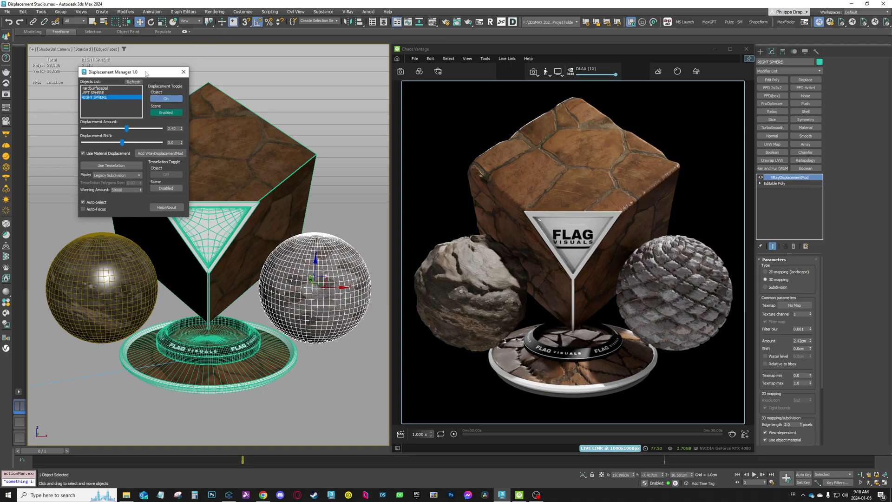
{"action": "left_click_drag", "start_coordinate": [146, 73], "coordinate": [138, 67]}
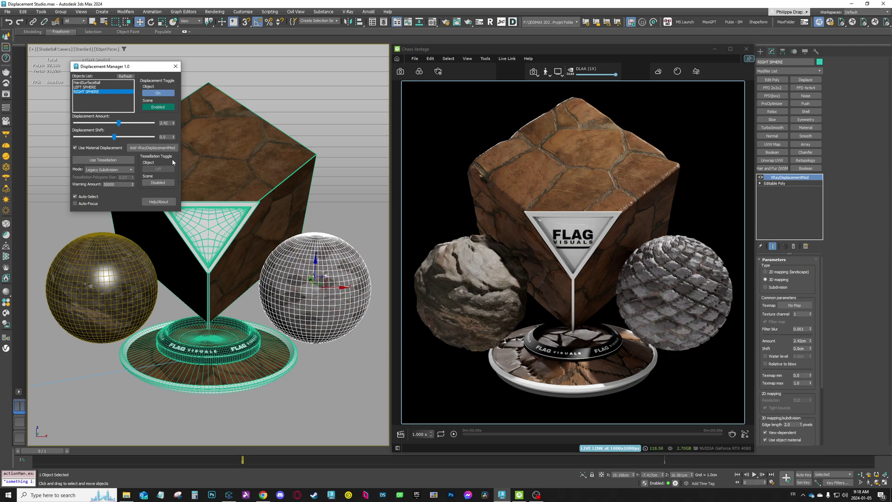
{"action": "left_click_drag", "start_coordinate": [150, 67], "coordinate": [164, 76]}
- Turn HardSurfaceBall's object displacement off, then check the LEFT and RIGHT SPHERE settings
{"action": "left_click", "coordinate": [101, 90]}
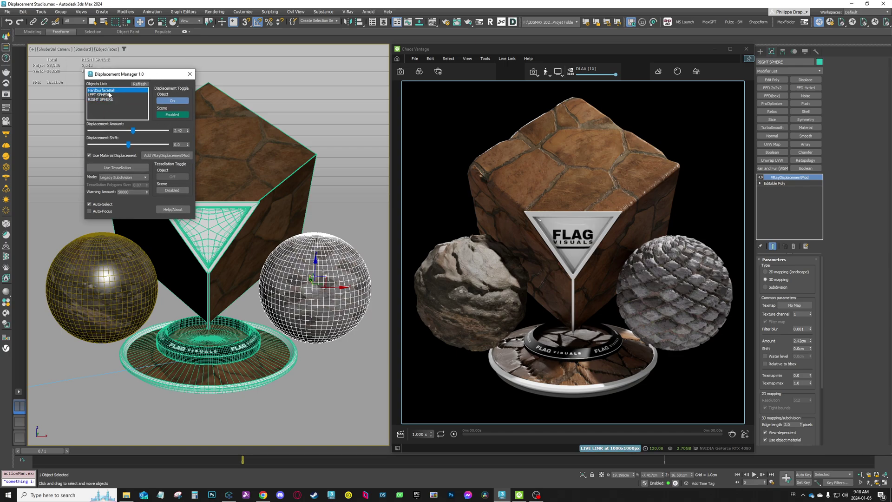
{"action": "left_click", "coordinate": [175, 103]}
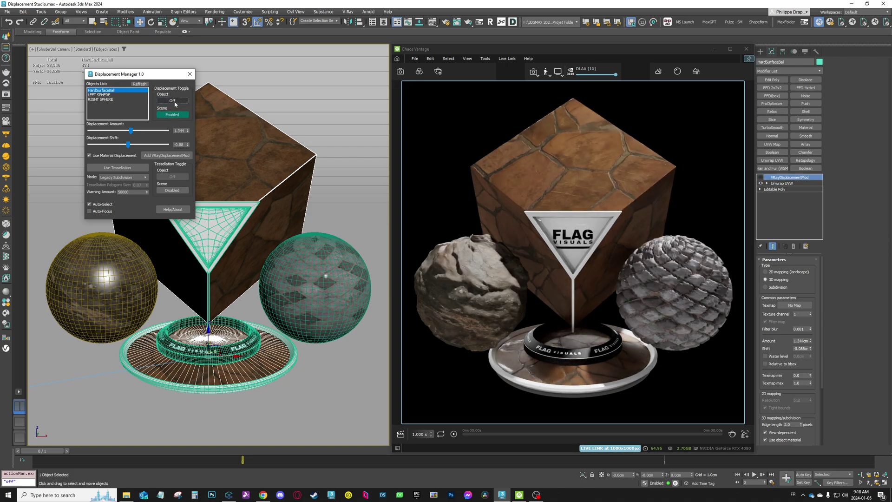
{"action": "left_click", "coordinate": [176, 104]}
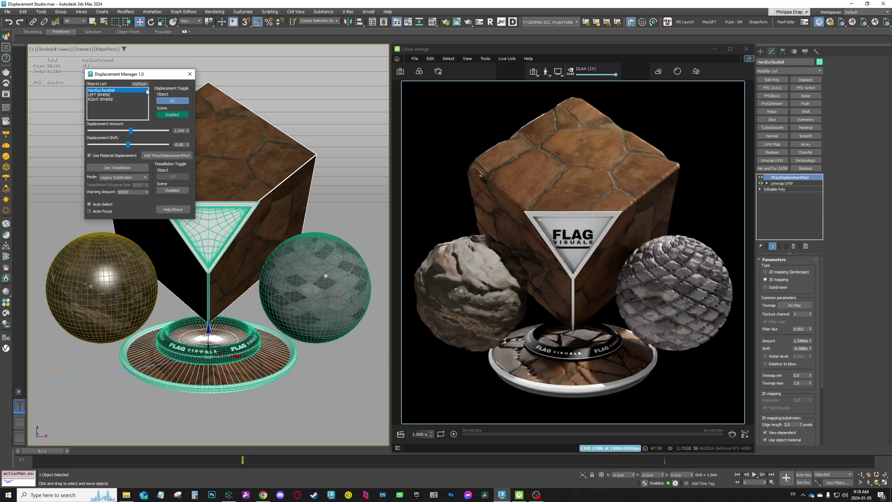
{"action": "left_click", "coordinate": [175, 101]}
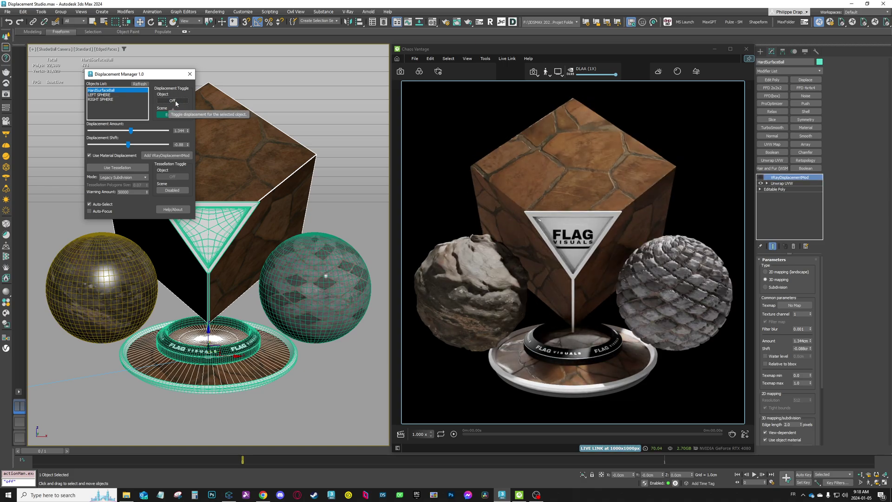
{"action": "left_click", "coordinate": [112, 95]}
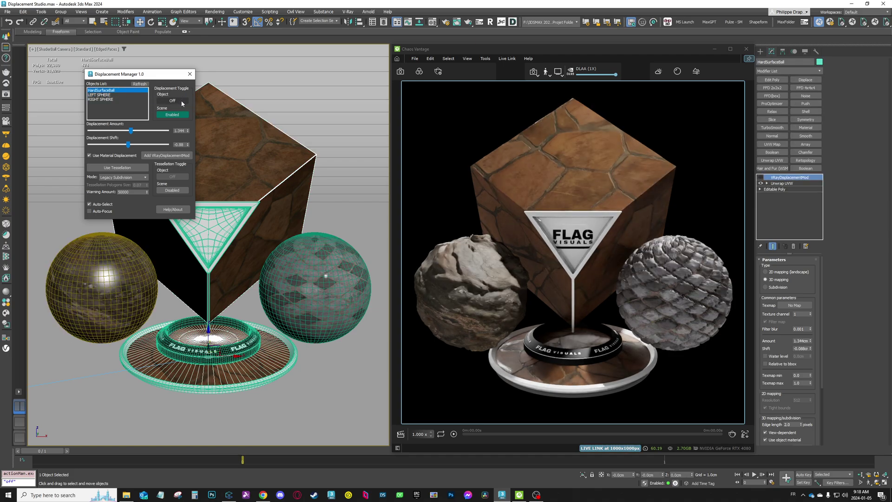
{"action": "left_click", "coordinate": [113, 100]}
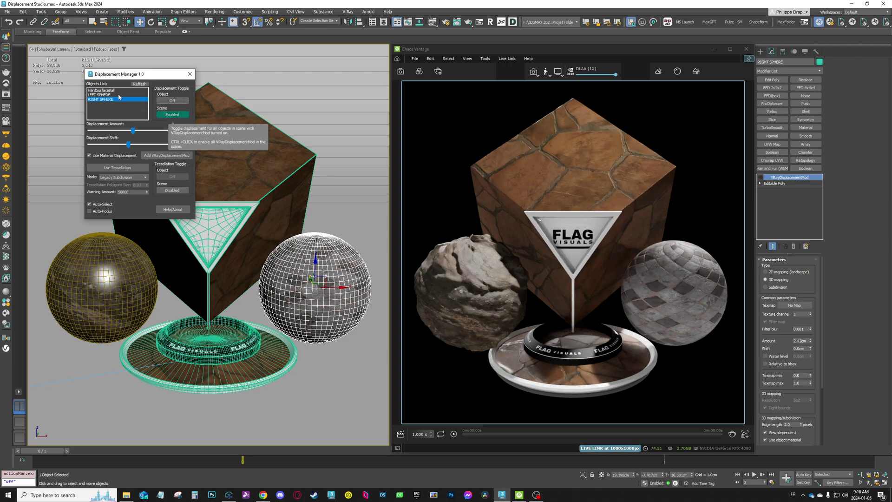
{"action": "left_click", "coordinate": [169, 114]}
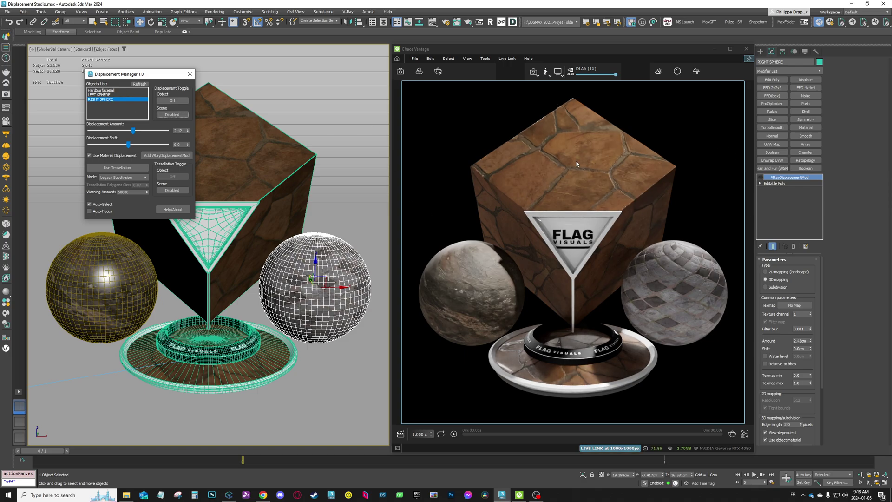
{"action": "left_click", "coordinate": [111, 95]}
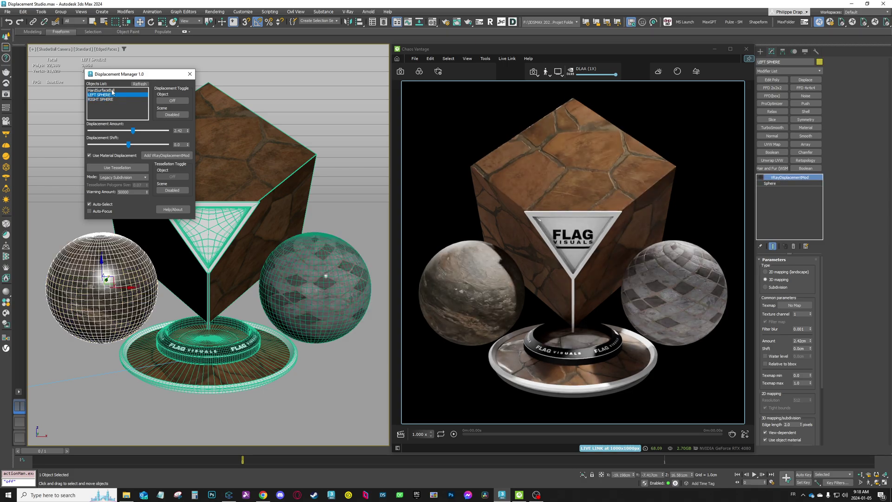
{"action": "key", "text": "Up"}
{"action": "left_click", "coordinate": [111, 95]}
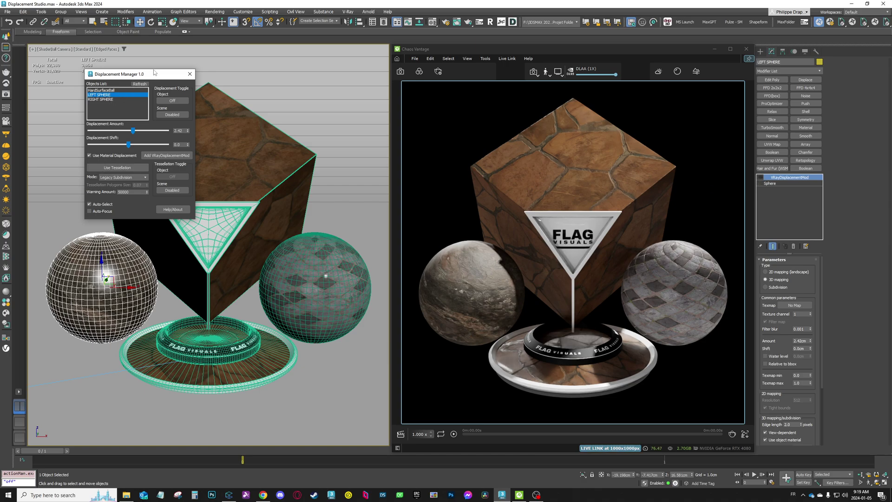
{"action": "left_click", "coordinate": [178, 117]}
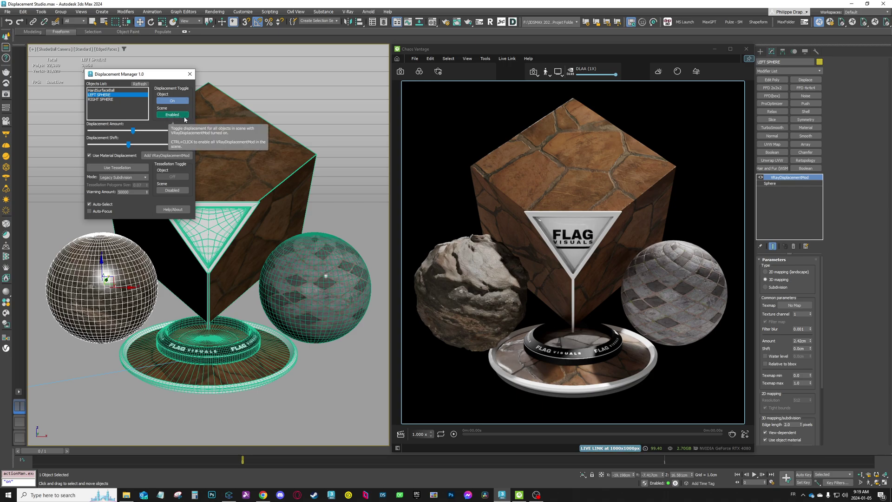
{"action": "left_click", "coordinate": [113, 90]}
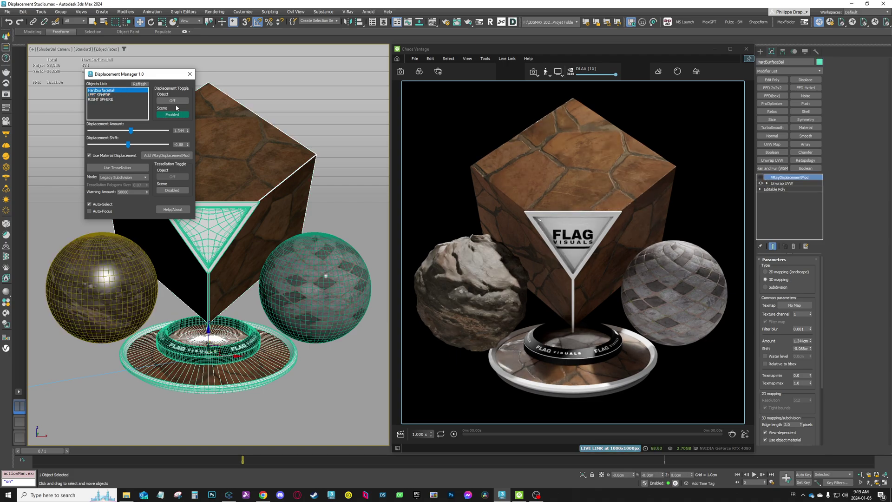
- Check the RIGHT SPHERE and LEFT SPHERE displacement settings in the Displacement Manager
{"action": "left_click", "coordinate": [110, 100]}
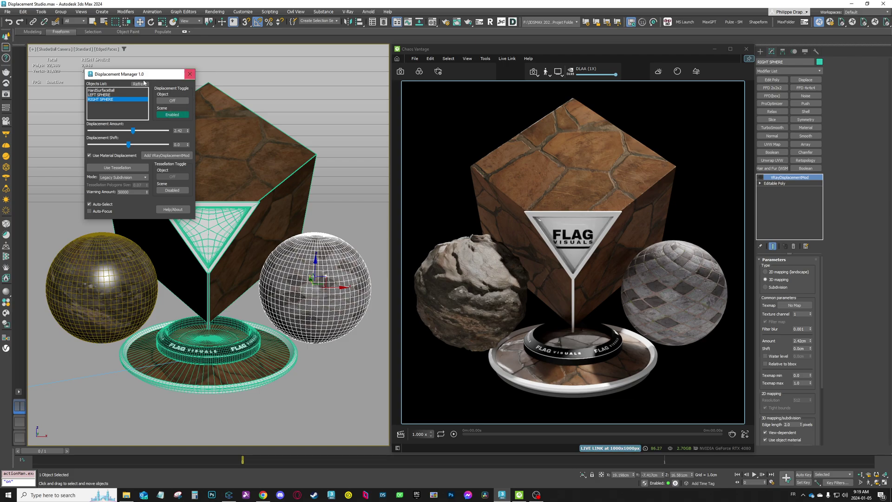
{"action": "mouse_move", "coordinate": [155, 76]}
{"action": "left_mouse_down"}
{"action": "mouse_move", "coordinate": [161, 90]}
{"action": "mouse_move", "coordinate": [160, 81]}
{"action": "left_mouse_up"}
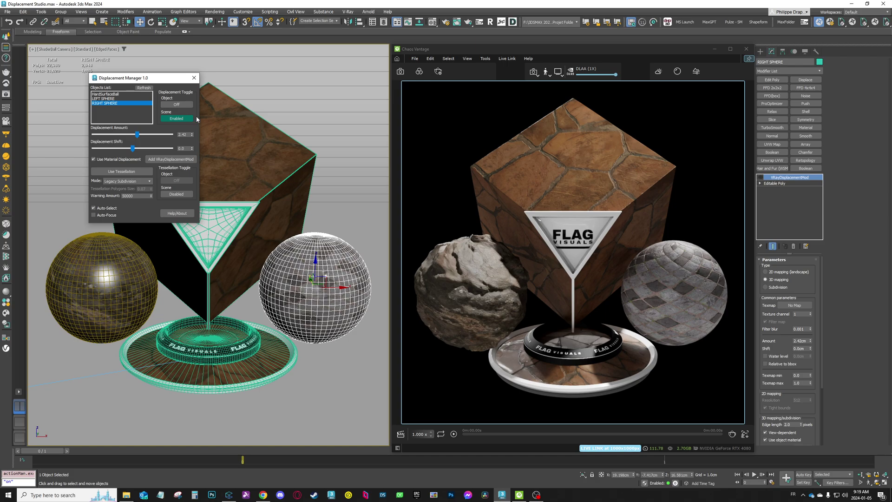
{"action": "left_click_drag", "start_coordinate": [142, 79], "coordinate": [137, 79]}
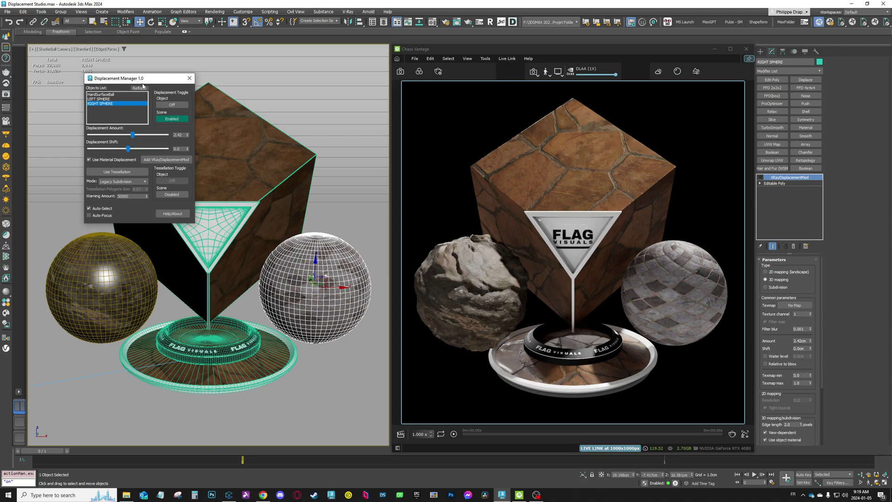
{"action": "left_click", "coordinate": [114, 99]}
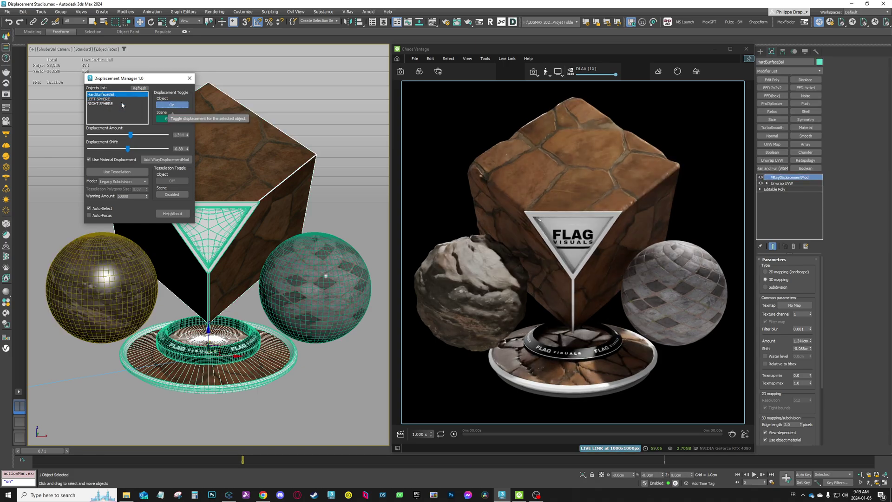
- Toggle scene displacement off and on while selecting the spheres and HardSurfaceBall
{"action": "left_click", "coordinate": [140, 103]}
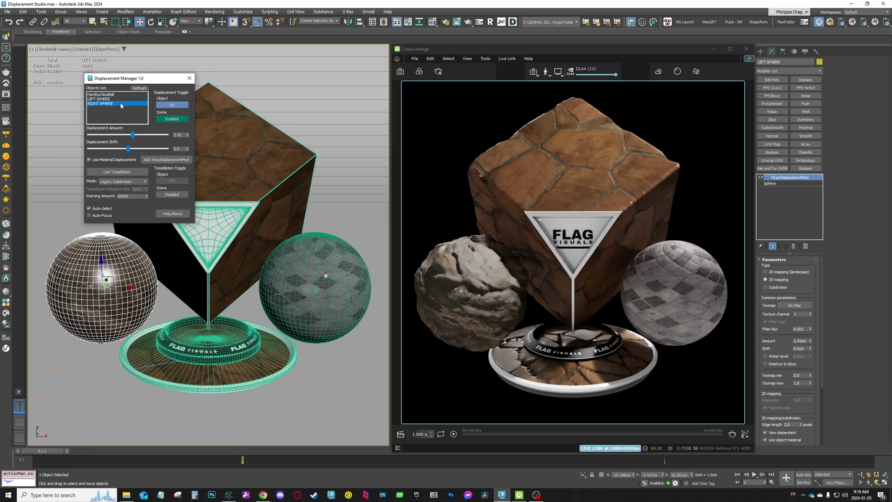
{"action": "left_click", "coordinate": [172, 119]}
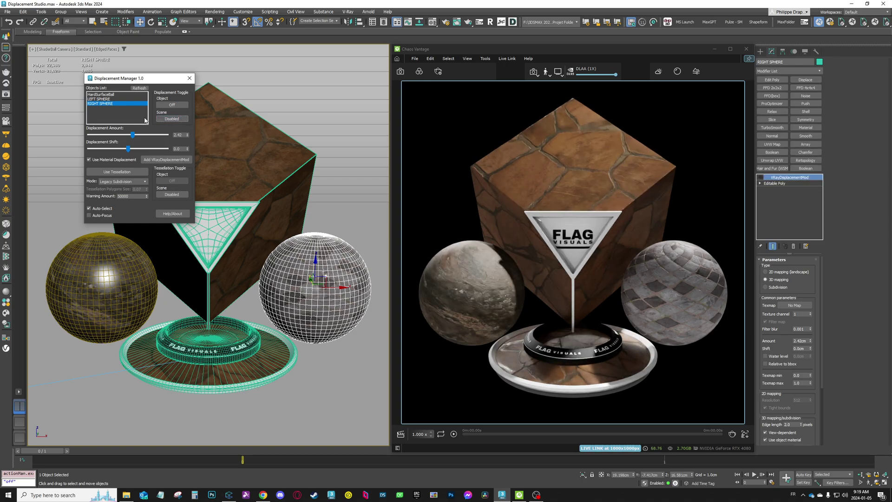
{"action": "left_click", "coordinate": [120, 99]}
{"action": "left_click", "coordinate": [107, 103]}
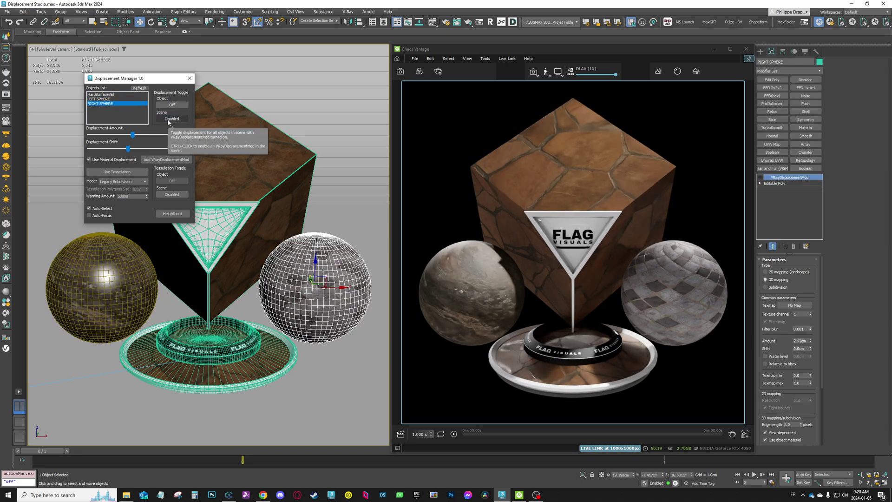
{"action": "left_click", "coordinate": [164, 119]}
{"action": "left_click", "coordinate": [107, 99]}
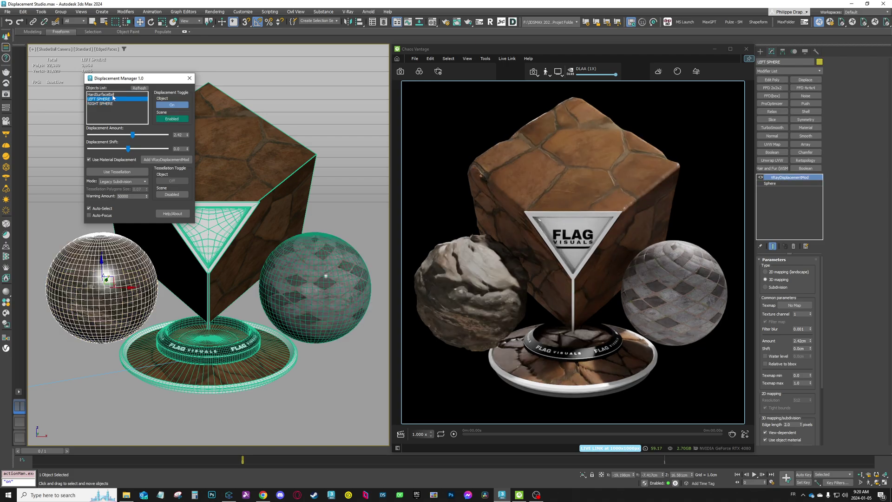
{"action": "left_click", "coordinate": [203, 117]}
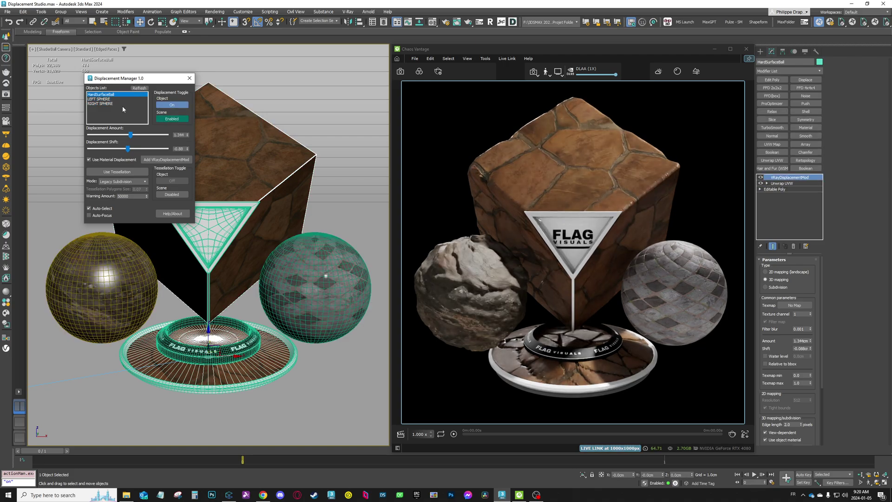
- Compare scene displacement off and on again, ending on RIGHT SPHERE at amount 2.42
{"action": "left_click_drag", "start_coordinate": [143, 81], "coordinate": [149, 91]}
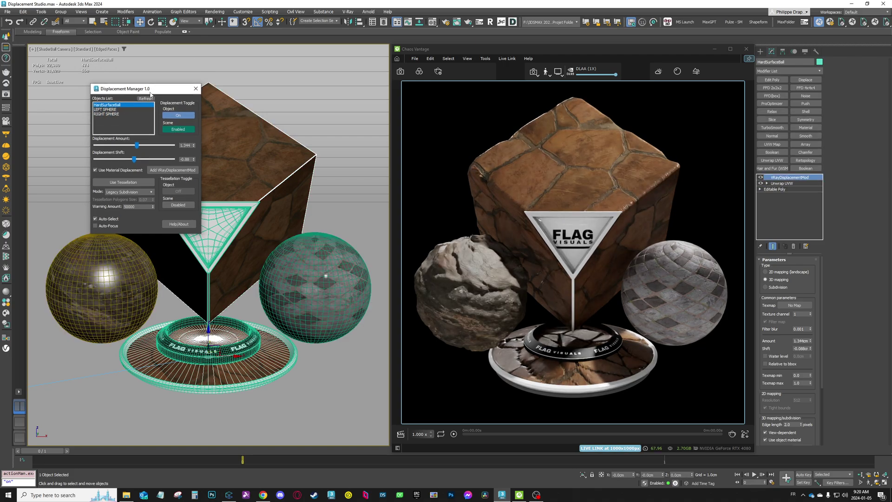
{"action": "left_click", "coordinate": [182, 131]}
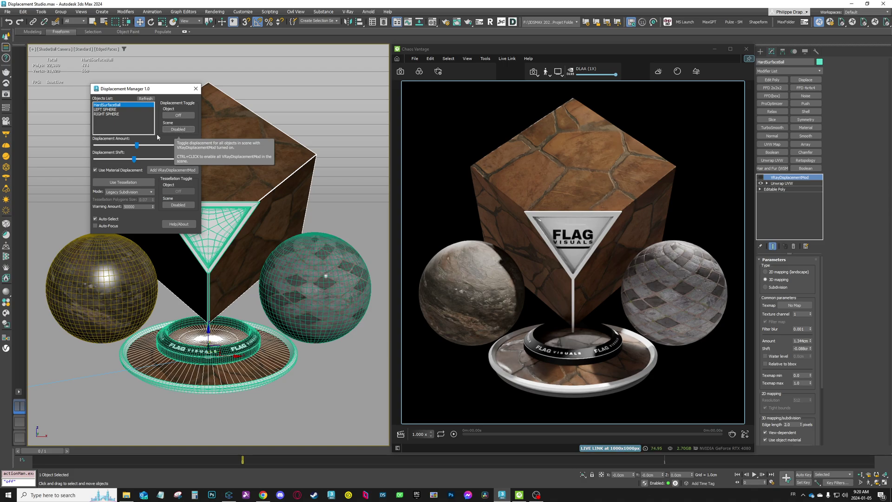
{"action": "left_click", "coordinate": [181, 130]}
{"action": "left_click", "coordinate": [119, 109]}
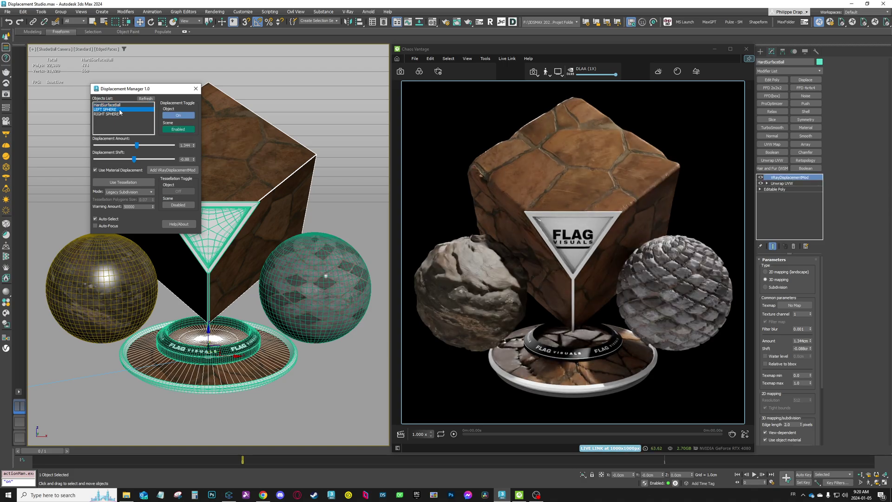
{"action": "left_click", "coordinate": [118, 114]}
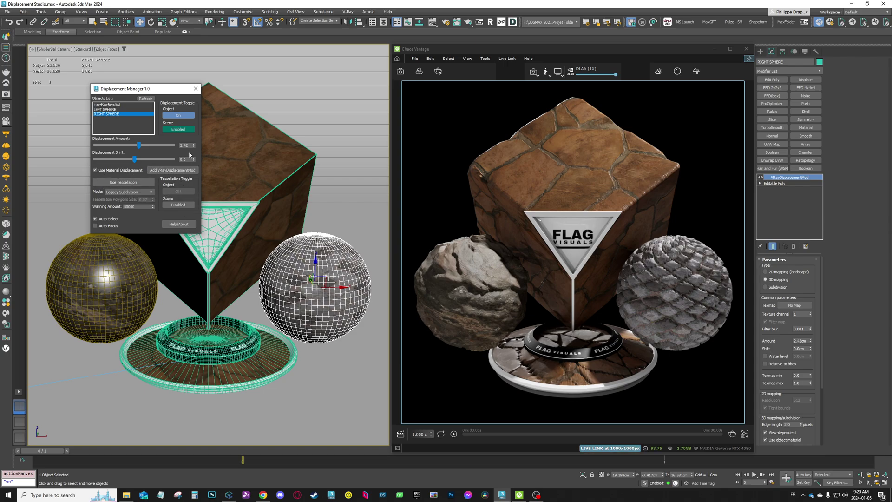
{"action": "left_click_drag", "start_coordinate": [147, 91], "coordinate": [118, 86]}
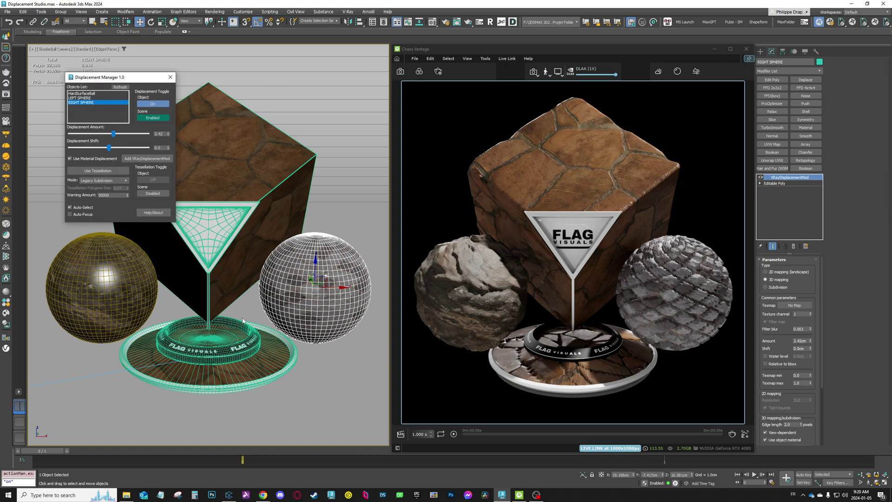
- Delete the right and left spheres from the scene
{"action": "left_click", "coordinate": [340, 305]}
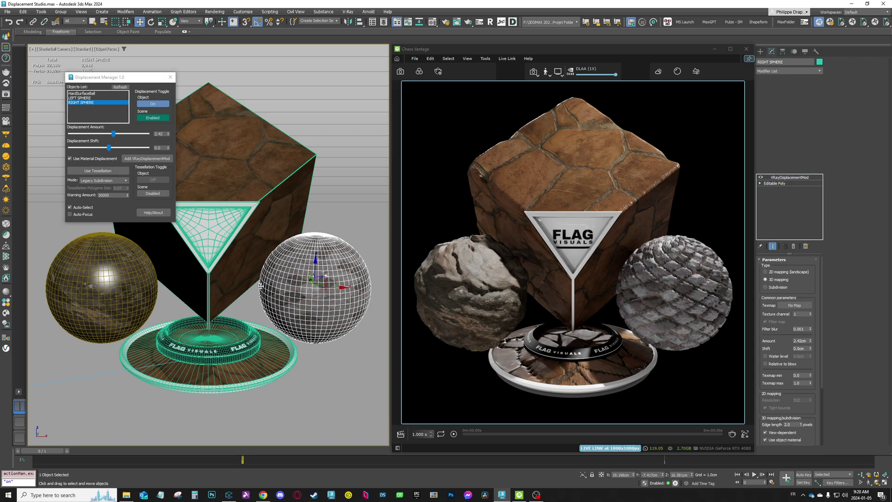
{"action": "key", "text": "Delete"}
{"action": "left_click", "coordinate": [109, 278]}
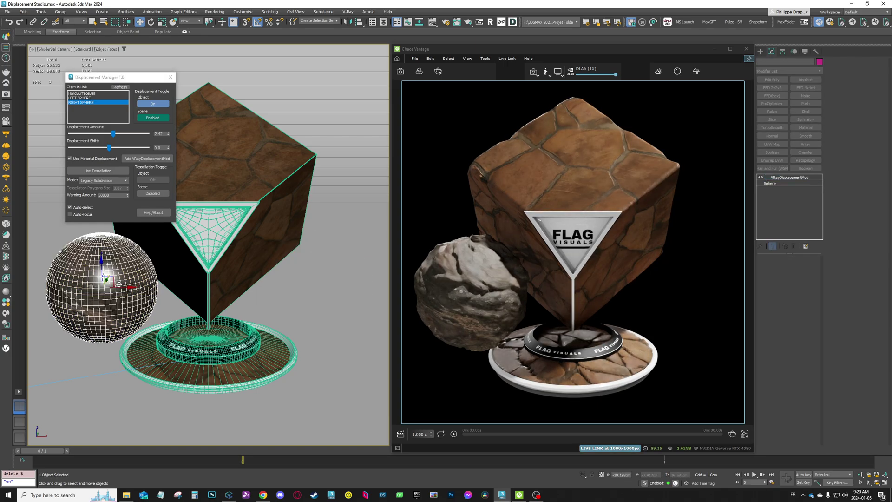
{"action": "key", "text": "Delete"}
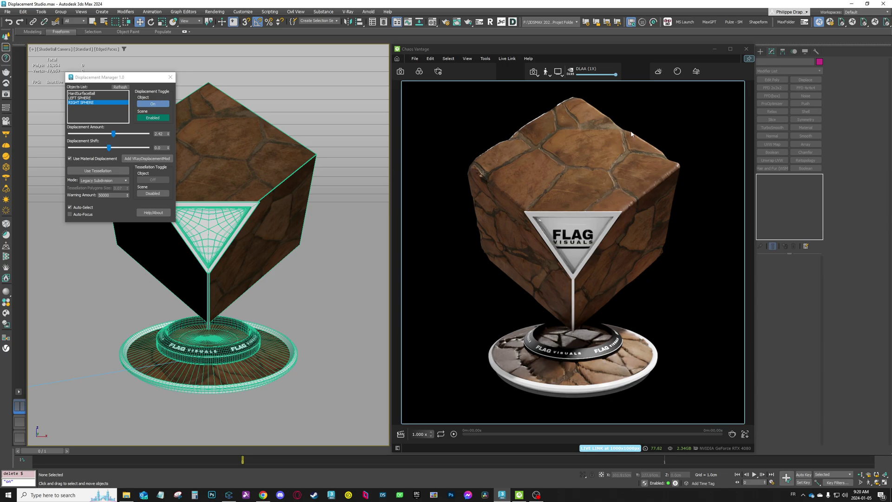
- Refresh the Displacement Manager list and select HardSurfaceBall
{"action": "left_click_drag", "start_coordinate": [114, 80], "coordinate": [109, 96]}
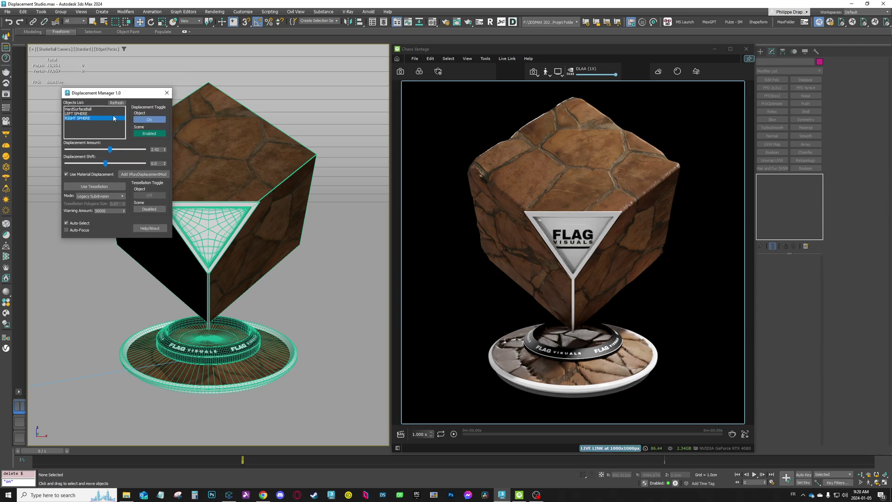
{"action": "left_click_drag", "start_coordinate": [111, 160], "coordinate": [99, 160]}
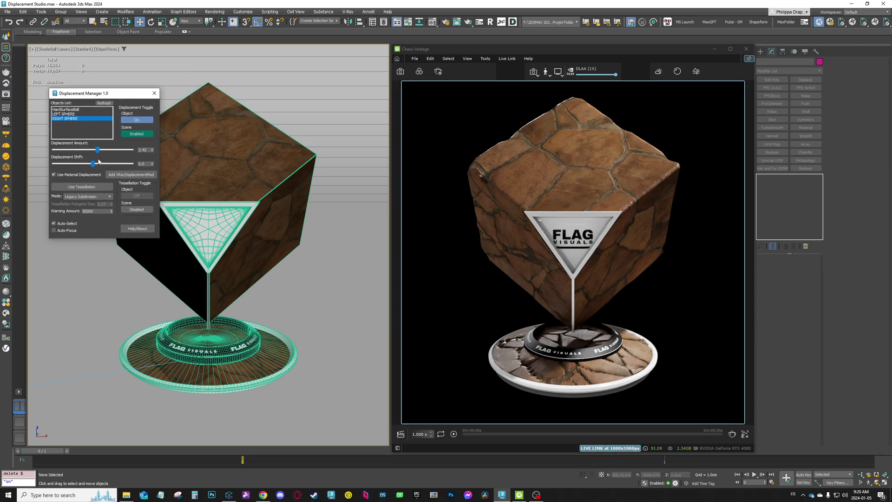
{"action": "left_click", "coordinate": [105, 103]}
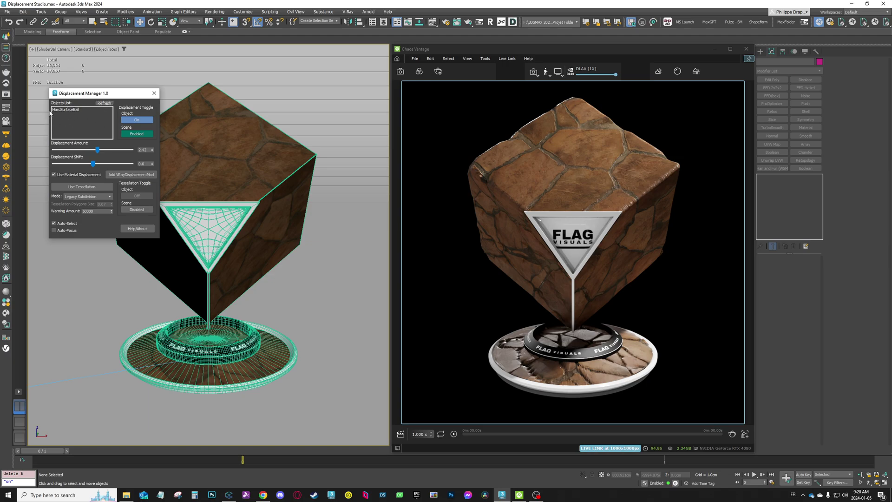
{"action": "left_click", "coordinate": [72, 110]}
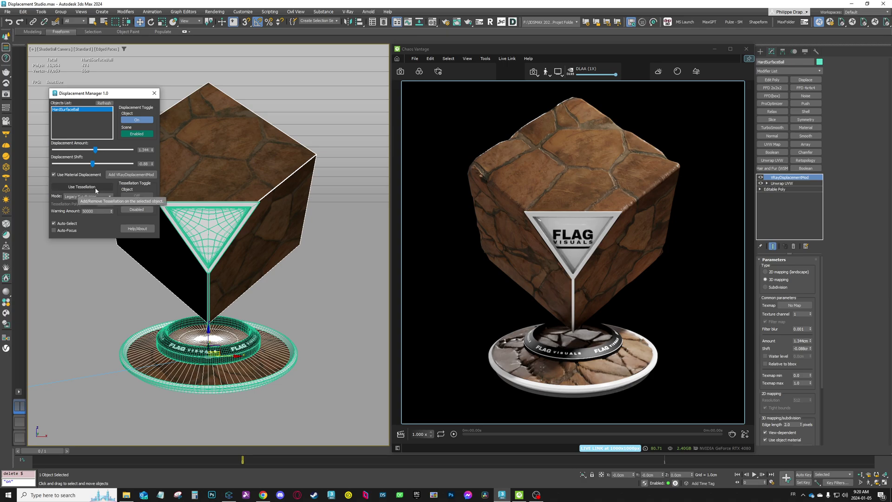
- Add DM_Tess tessellation to HardSurfaceBall, comparing it off and on and leaving it on
{"action": "left_click", "coordinate": [91, 187]}
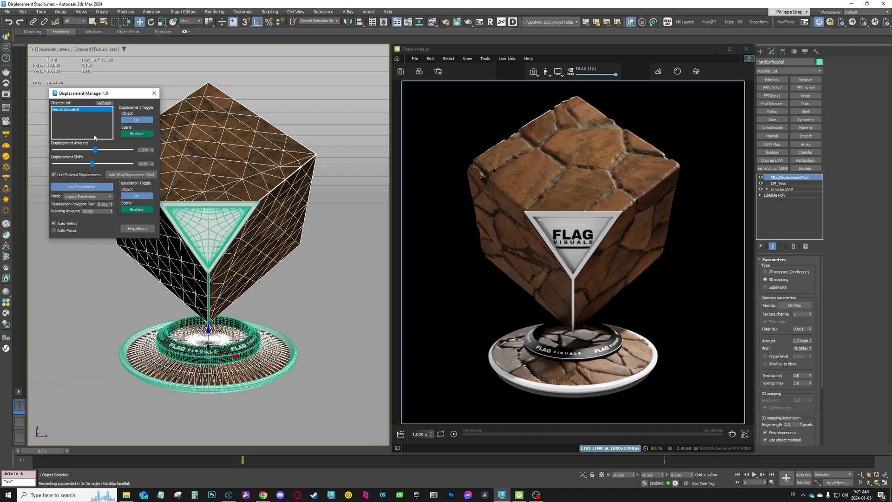
{"action": "left_click_drag", "start_coordinate": [84, 93], "coordinate": [89, 103]}
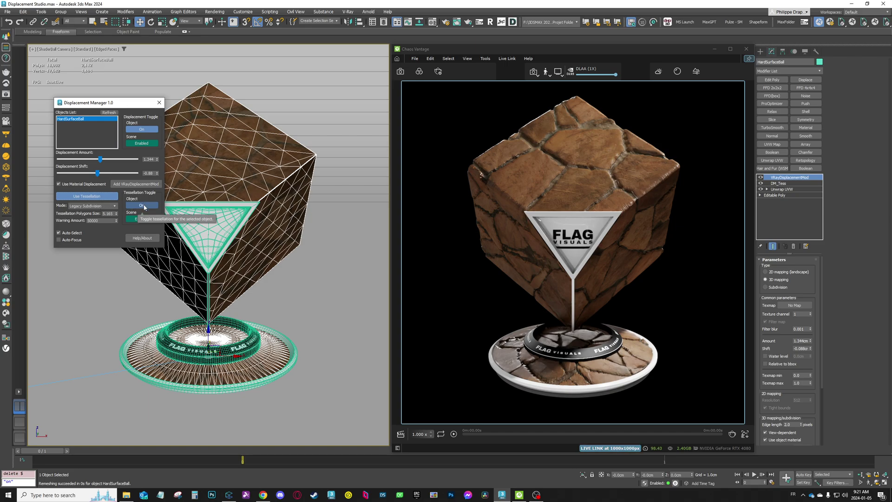
{"action": "left_click", "coordinate": [142, 205]}
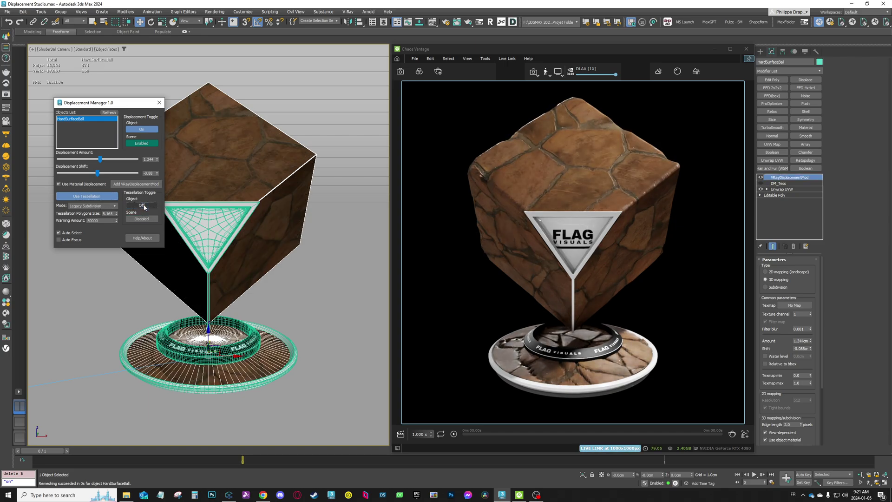
{"action": "left_click", "coordinate": [144, 206]}
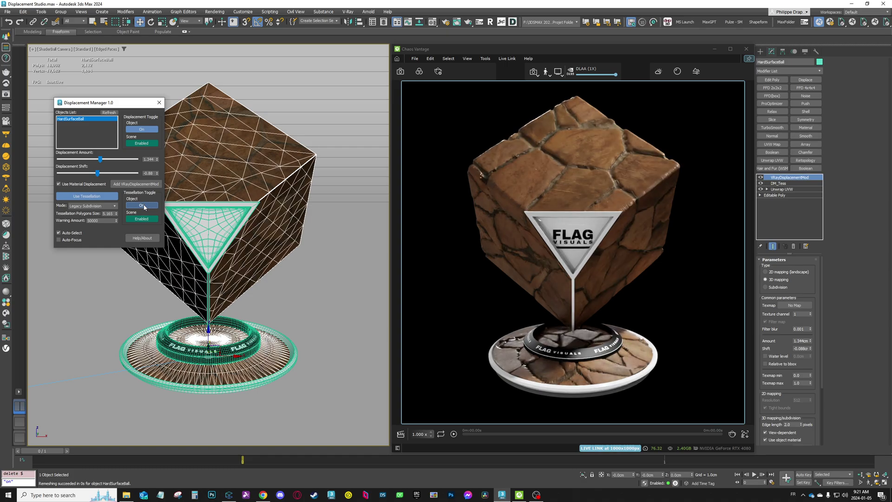
{"action": "left_click", "coordinate": [144, 205]}
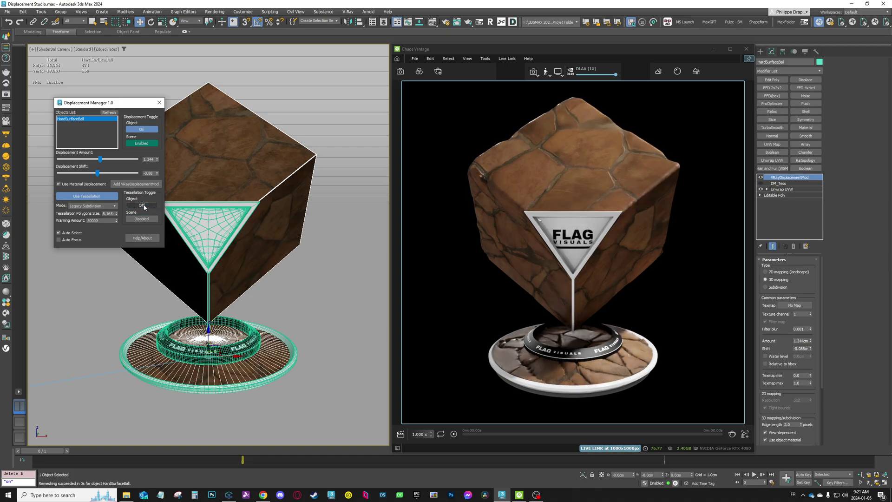
{"action": "left_click", "coordinate": [143, 205]}
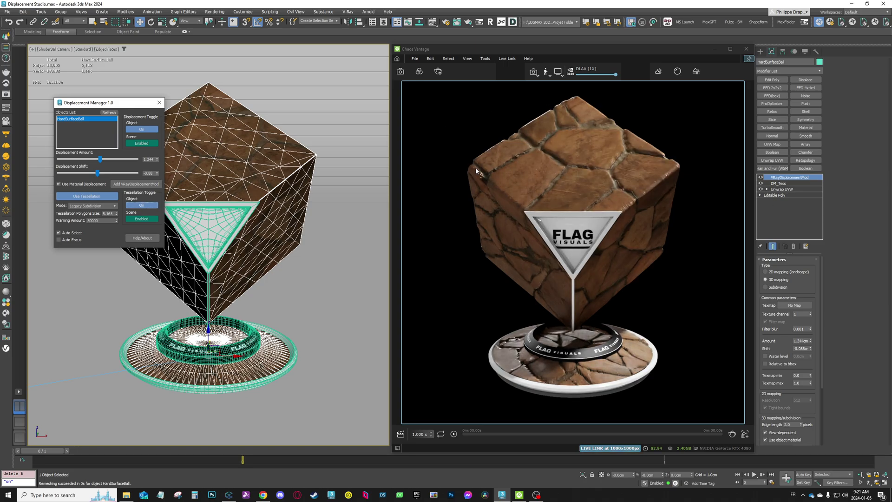
{"action": "left_click_drag", "start_coordinate": [93, 102], "coordinate": [100, 92]}
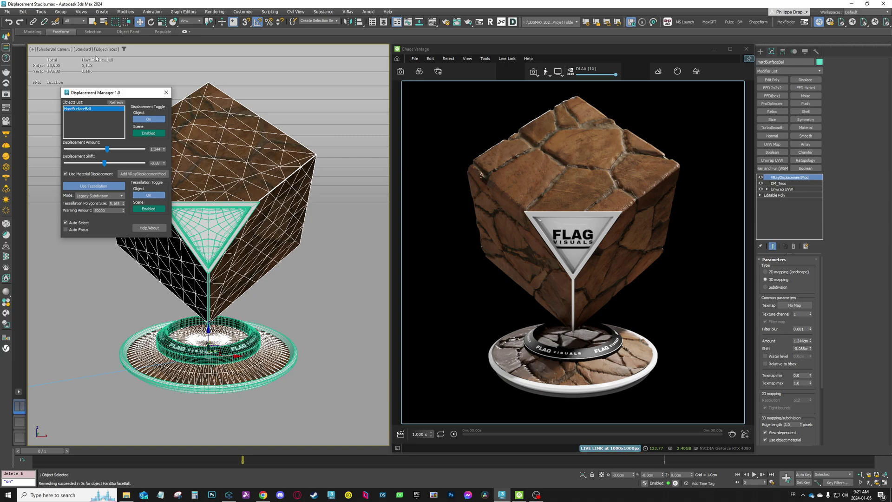
{"action": "mouse_move", "coordinate": [125, 96]}
{"action": "left_mouse_down"}
{"action": "mouse_move", "coordinate": [128, 84]}
{"action": "mouse_move", "coordinate": [118, 84]}
{"action": "left_mouse_up"}
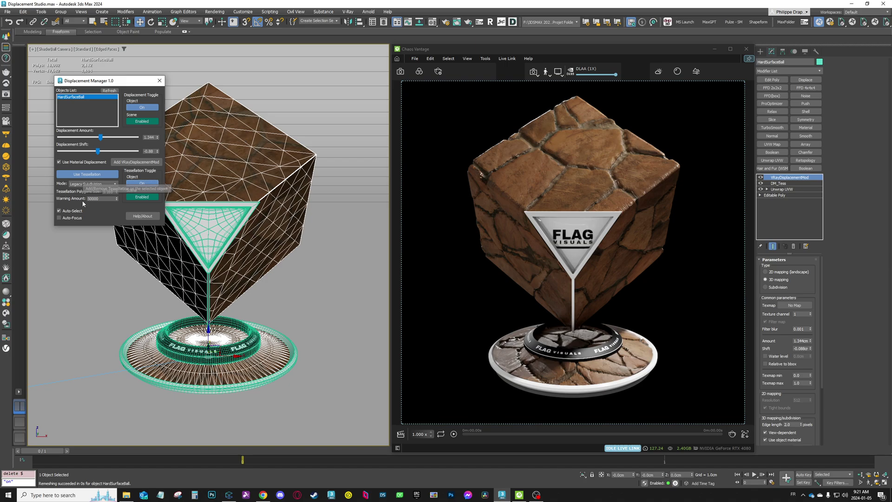
- Remove and re-add the cube's tessellation, toggling the DM_Tess effect off and on
{"action": "left_click", "coordinate": [88, 174]}
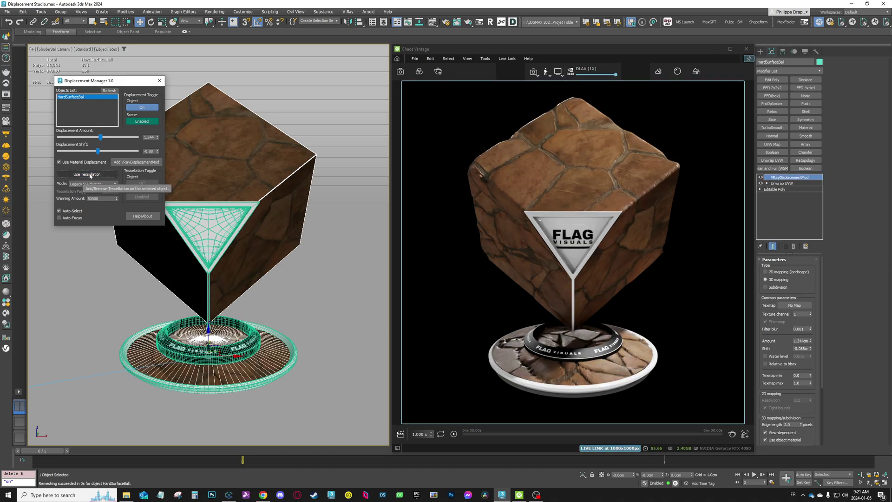
{"action": "left_click", "coordinate": [89, 175]}
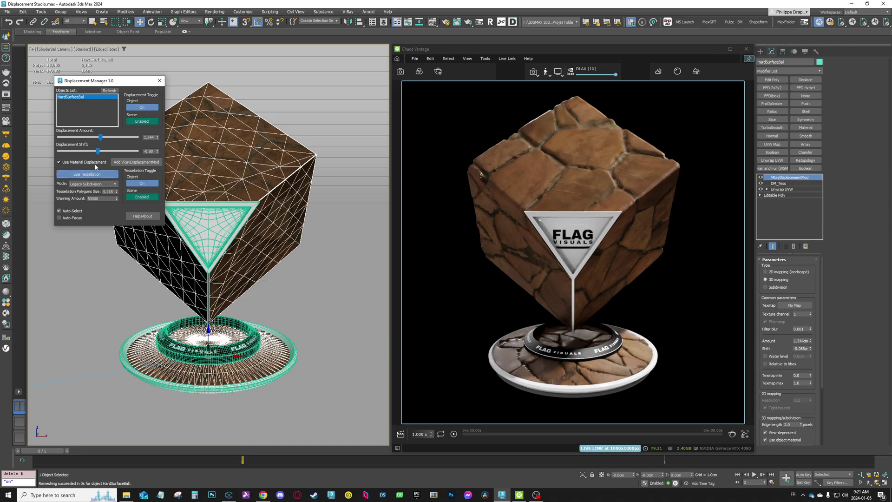
{"action": "left_click", "coordinate": [145, 184]}
{"action": "left_click", "coordinate": [145, 185]}
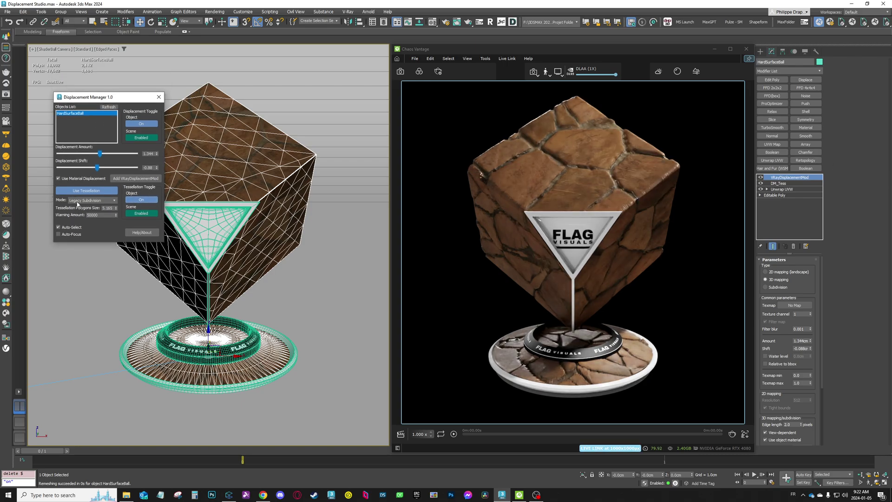
- Cycle the tessellation Mode through Tessellate and TurboSmooth, returning to Legacy Subdivision
{"action": "left_click", "coordinate": [95, 201]}
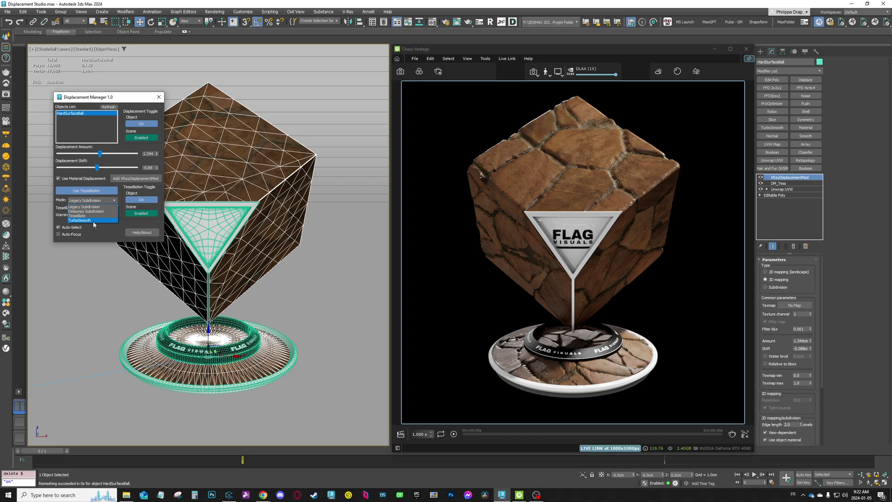
{"action": "left_click", "coordinate": [92, 220]}
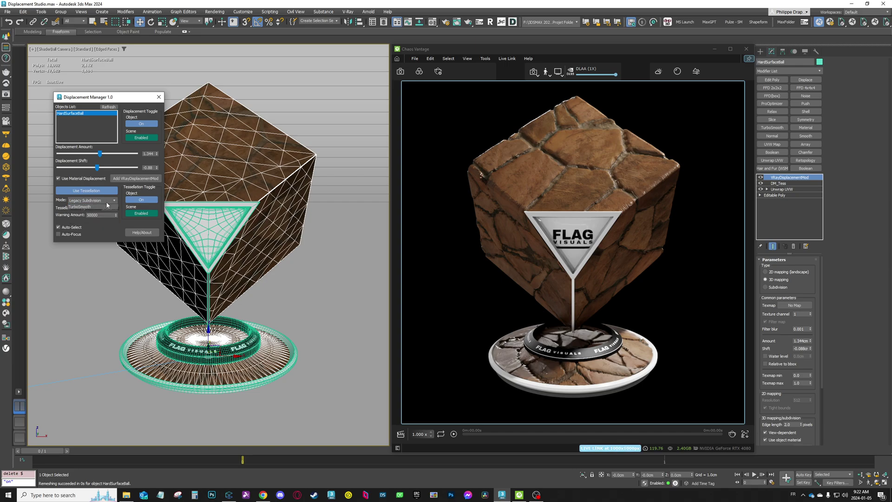
{"action": "left_click", "coordinate": [100, 200]}
{"action": "left_click", "coordinate": [93, 212]}
{"action": "left_click", "coordinate": [97, 202]}
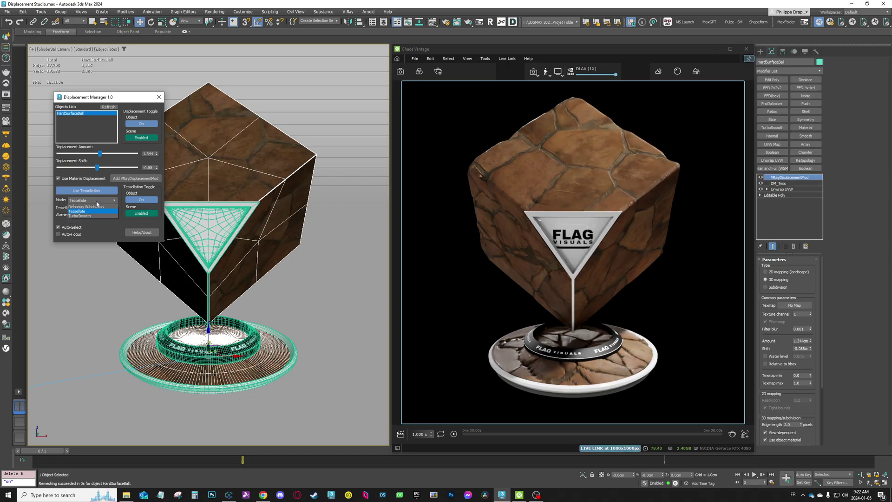
{"action": "left_click", "coordinate": [93, 216]}
{"action": "left_click", "coordinate": [96, 200]}
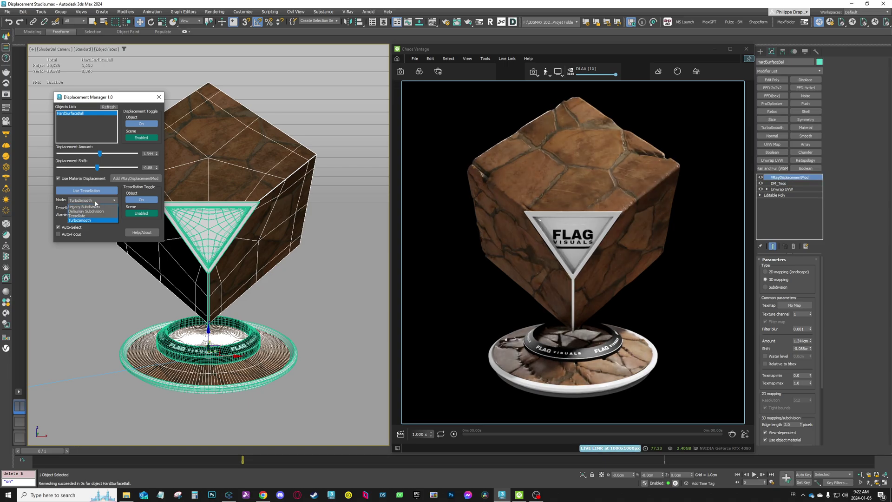
{"action": "left_click", "coordinate": [85, 216]}
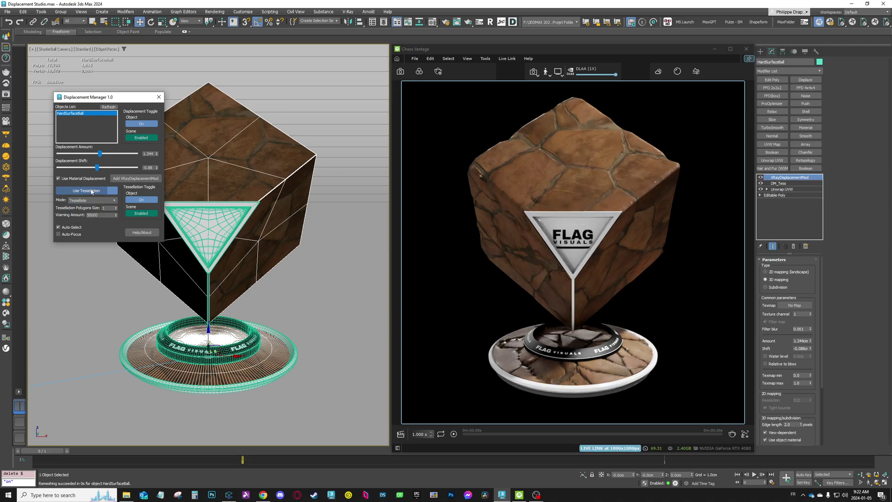
{"action": "left_click", "coordinate": [93, 200]}
{"action": "left_click", "coordinate": [82, 206]}
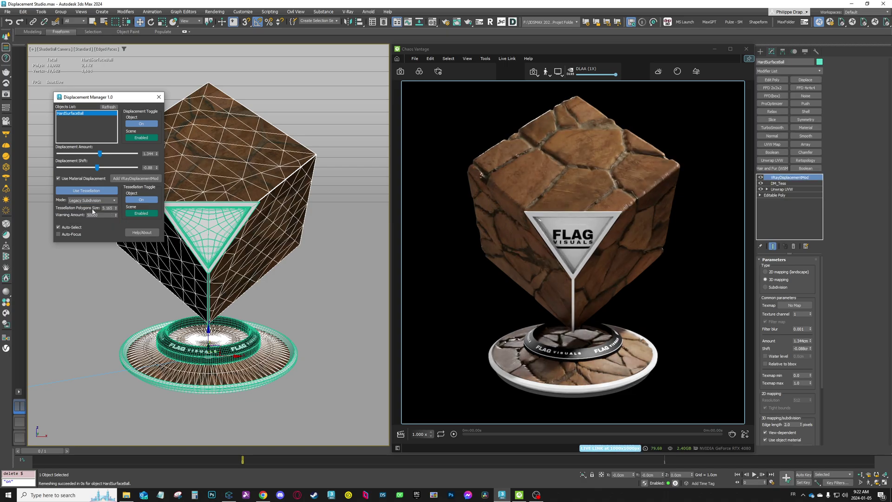
- Keep Legacy Subdivision and shrink the polygon size from 4.765 down to 2.665
{"action": "left_click_drag", "start_coordinate": [115, 209], "coordinate": [116, 216]}
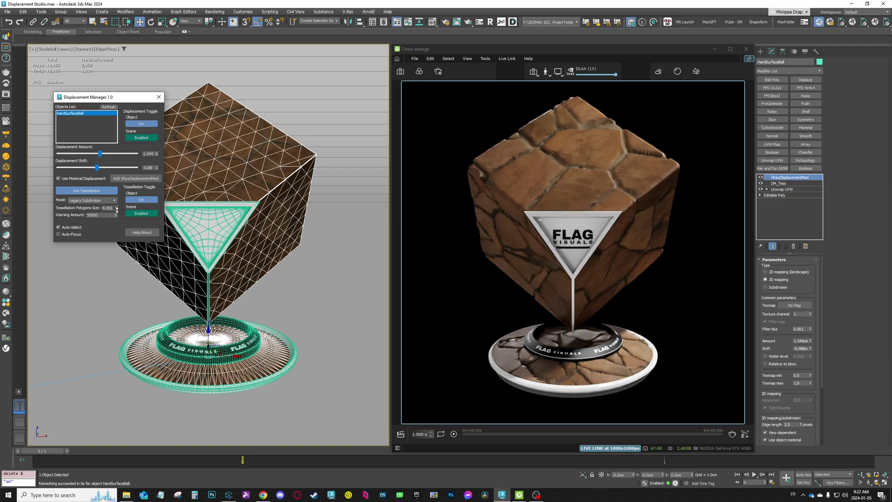
{"action": "left_click", "coordinate": [87, 200]}
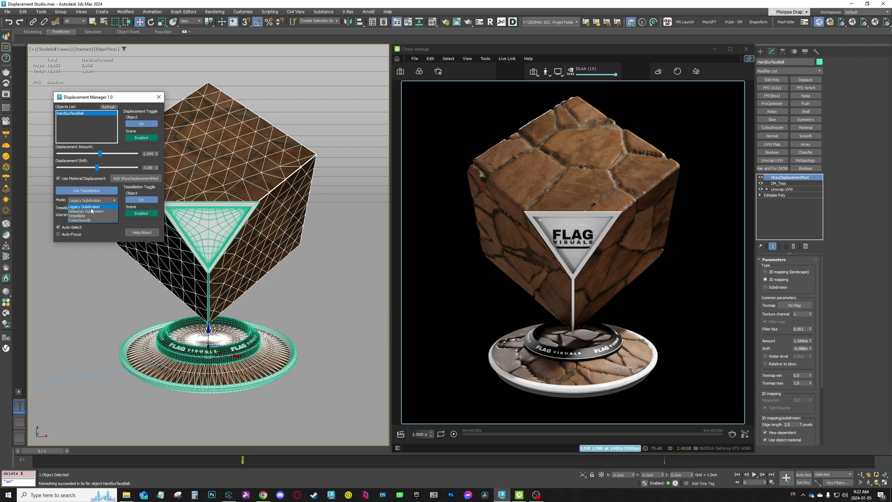
{"action": "left_click", "coordinate": [69, 207]}
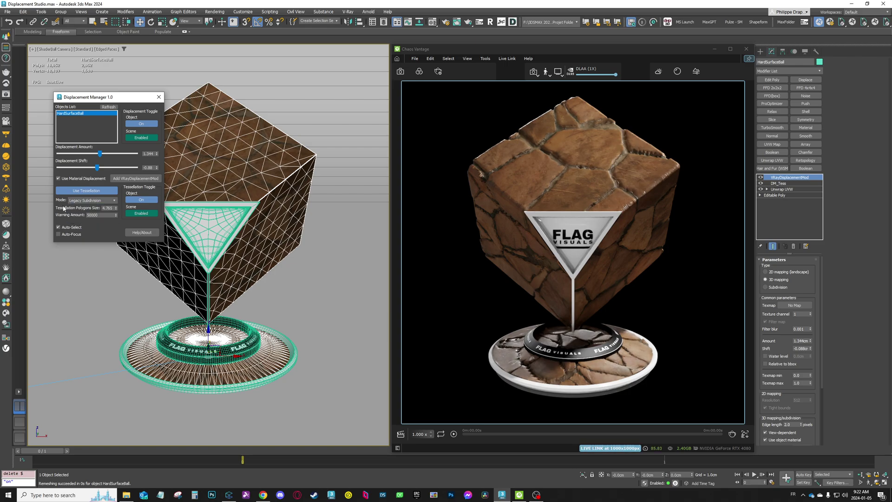
{"action": "left_click_drag", "start_coordinate": [116, 208], "coordinate": [117, 223]}
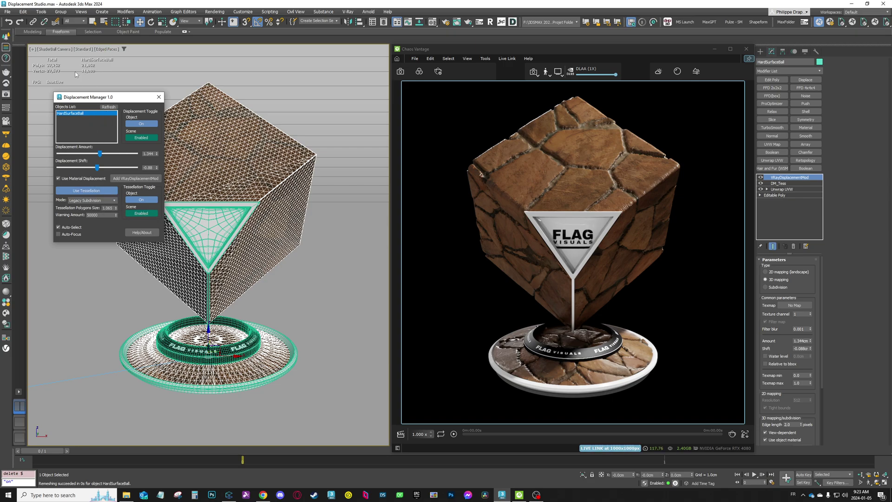
- Set the Tessellation Polygons Size to 2.0
{"action": "double_click", "coordinate": [112, 209]}
{"action": "type", "text": "2"}
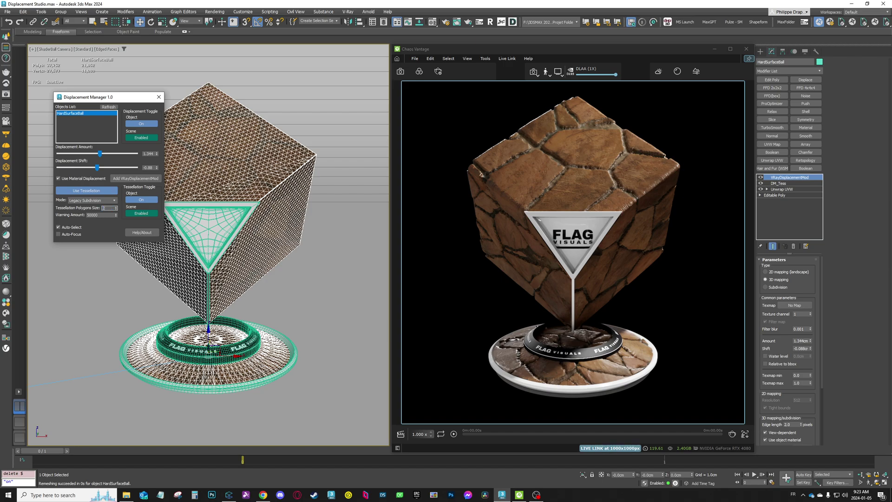
{"action": "key", "text": "Return"}
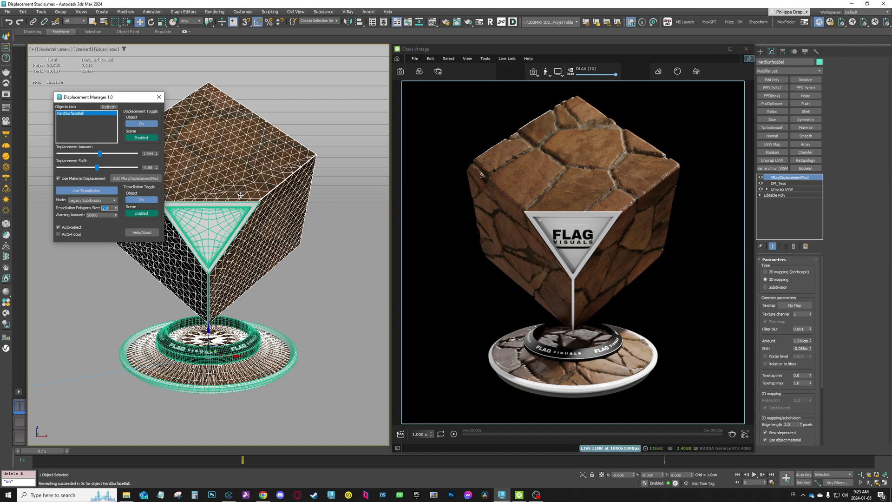
{"action": "left_click_drag", "start_coordinate": [116, 97], "coordinate": [105, 84]}
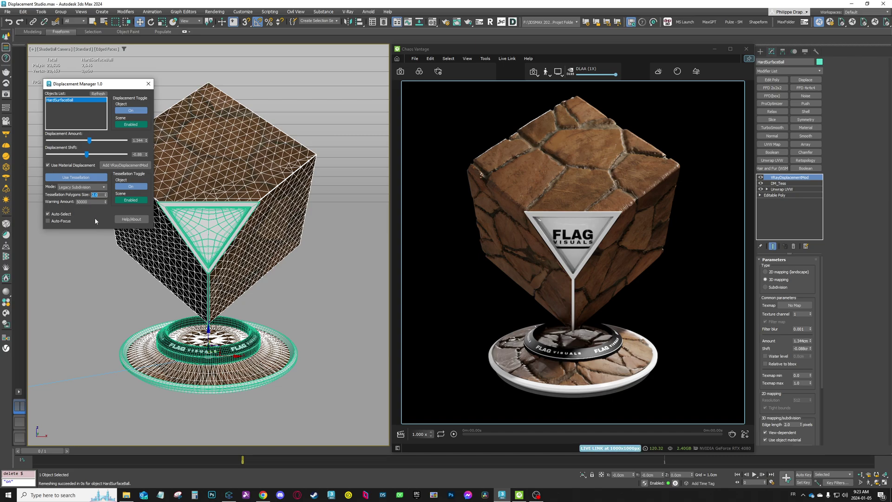
- Step the Tessellation Polygons Size down from 1.8 toward 0.6
{"action": "left_click", "coordinate": [105, 197]}
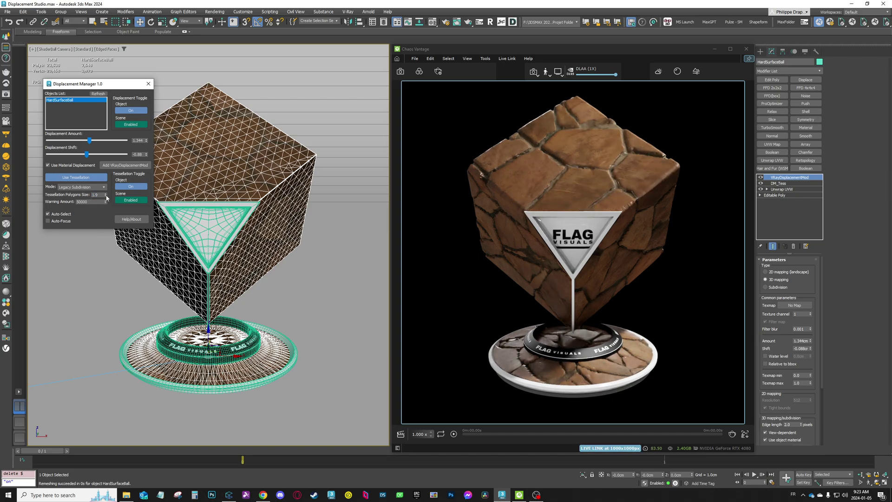
{"action": "left_click", "coordinate": [105, 196]}
{"action": "left_click", "coordinate": [105, 196]}
{"action": "left_click", "coordinate": [106, 196]}
{"action": "left_click", "coordinate": [106, 197]}
{"action": "left_click", "coordinate": [105, 197]}
{"action": "left_click", "coordinate": [105, 197]}
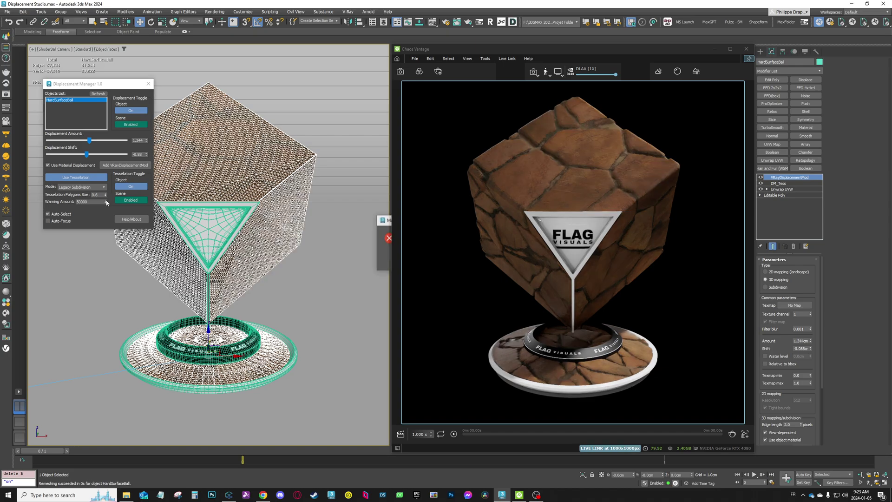
- Dismiss the Maximum Polygon Amount Reached warning with OK
{"action": "left_click_drag", "start_coordinate": [387, 222], "coordinate": [204, 143]}
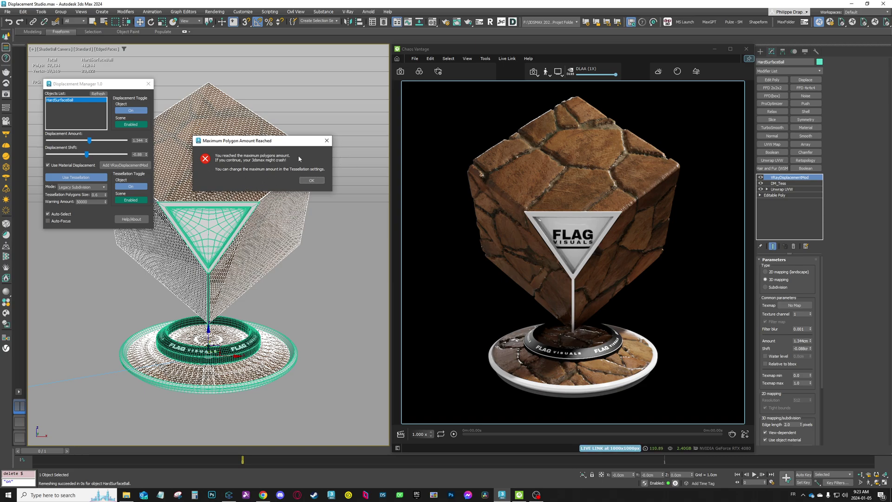
{"action": "left_click_drag", "start_coordinate": [294, 146], "coordinate": [299, 143]}
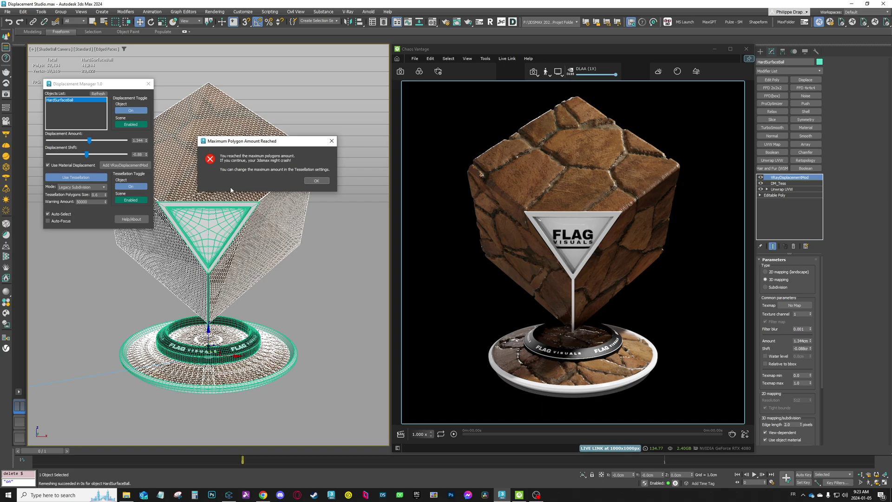
{"action": "left_click_drag", "start_coordinate": [258, 144], "coordinate": [229, 92]}
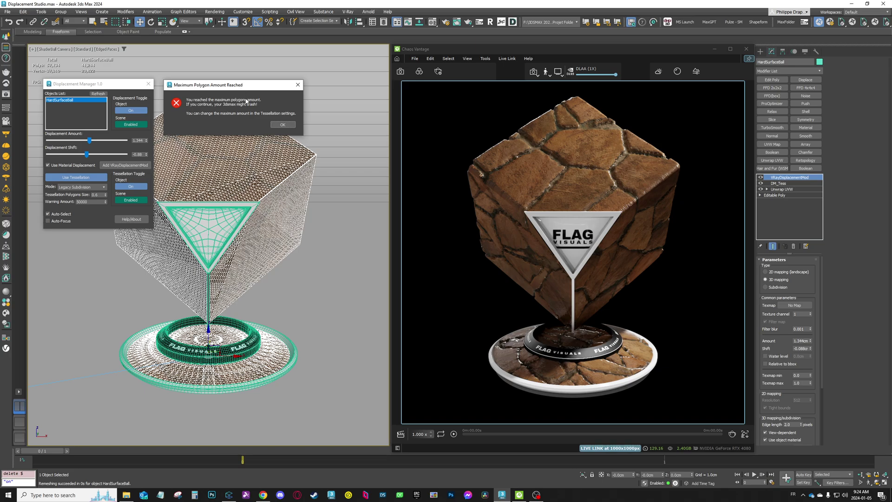
{"action": "left_click_drag", "start_coordinate": [219, 85], "coordinate": [234, 131]}
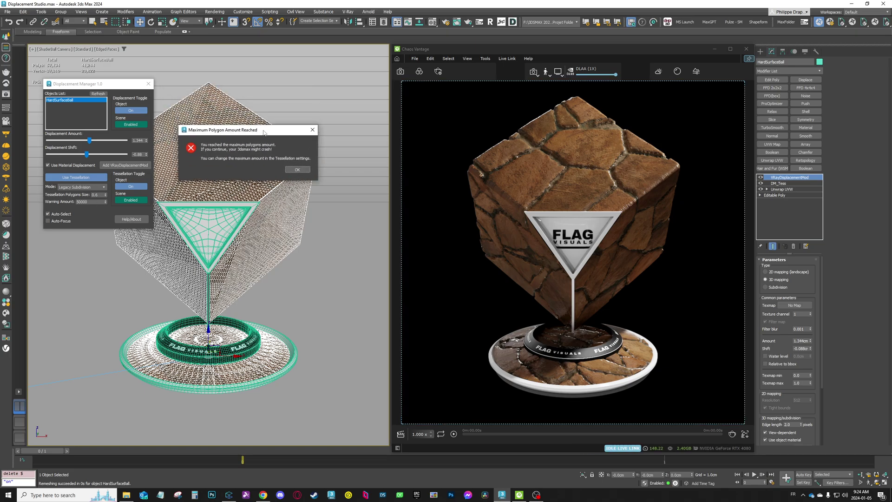
{"action": "left_click", "coordinate": [297, 171]}
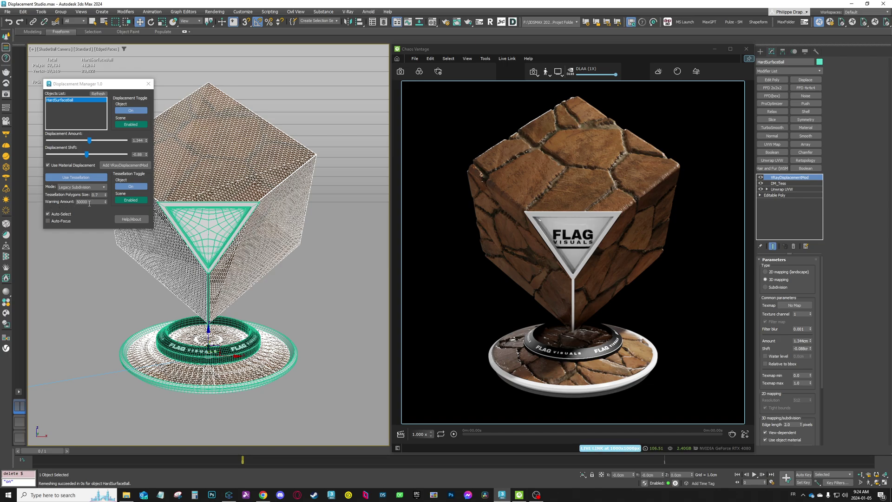
- Raise the Warning Amount to 5000000 and step polygon size down from 0.7 to 0.3
{"action": "left_click", "coordinate": [89, 203]}
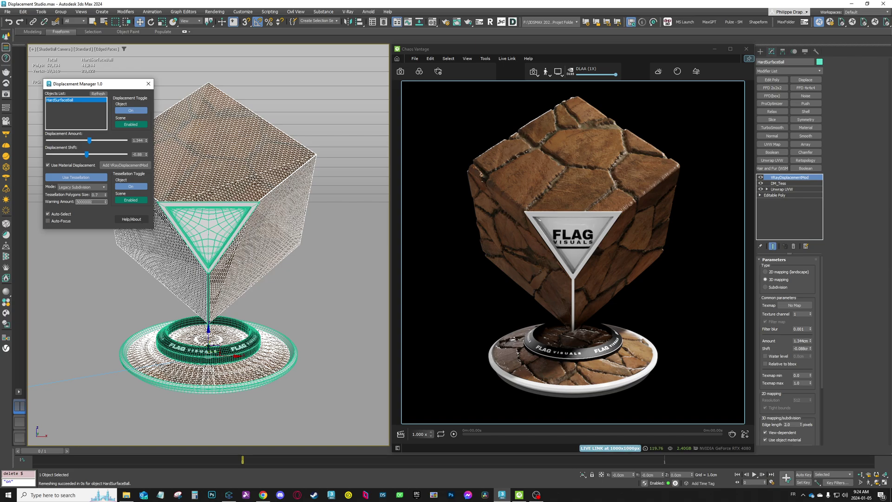
{"action": "left_click", "coordinate": [105, 196]}
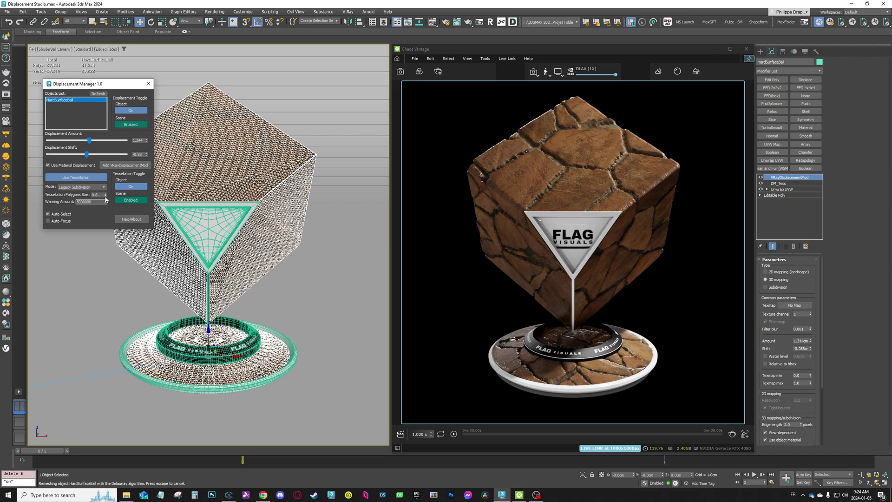
{"action": "left_click", "coordinate": [106, 196]}
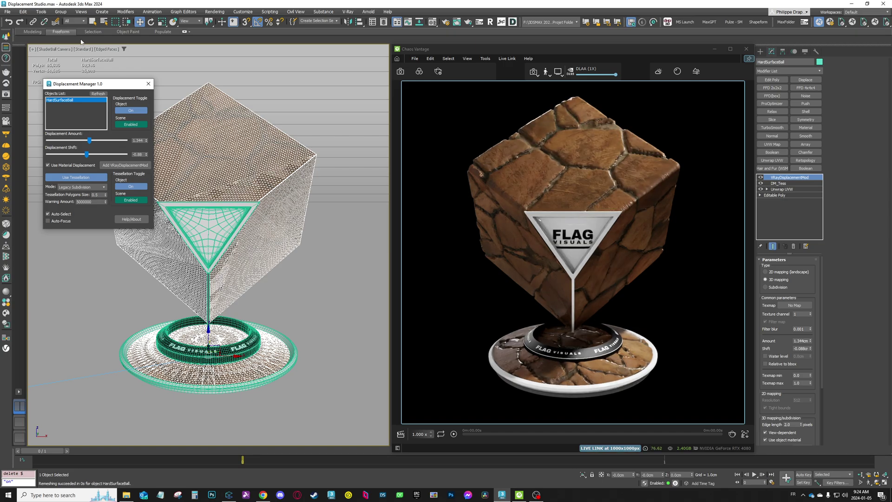
{"action": "left_click_drag", "start_coordinate": [92, 87], "coordinate": [88, 98]}
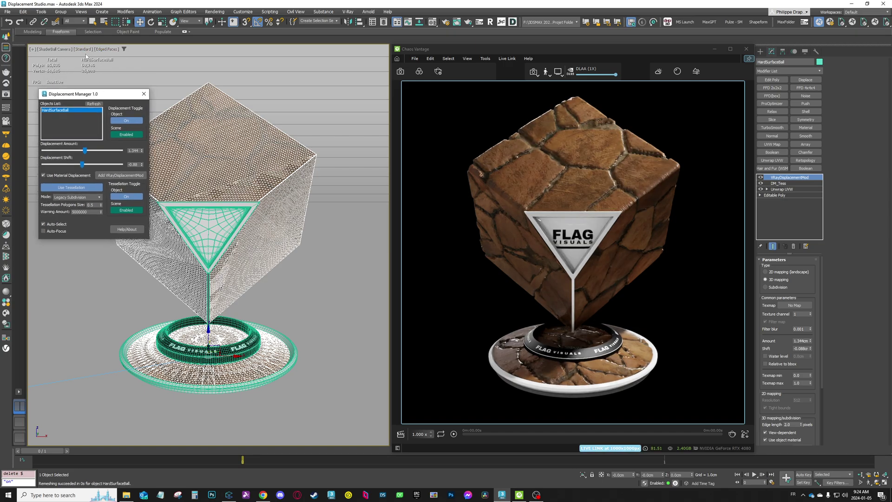
{"action": "left_click", "coordinate": [101, 205]}
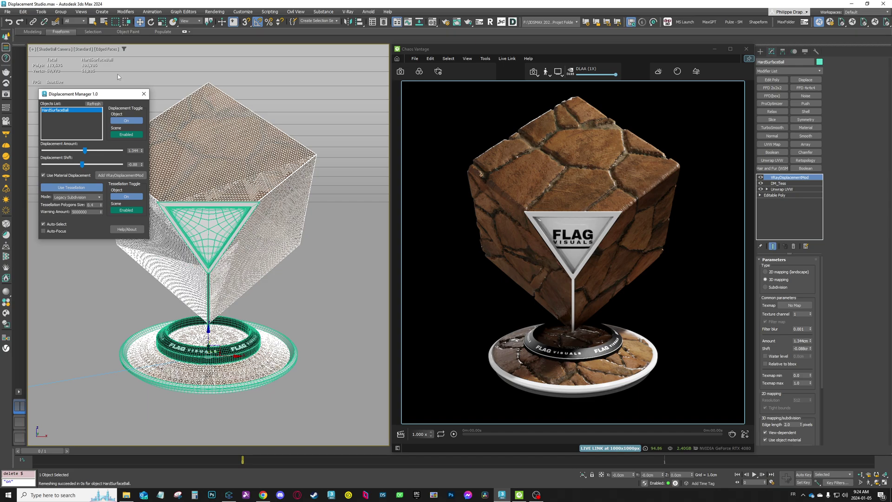
{"action": "left_click", "coordinate": [101, 205]}
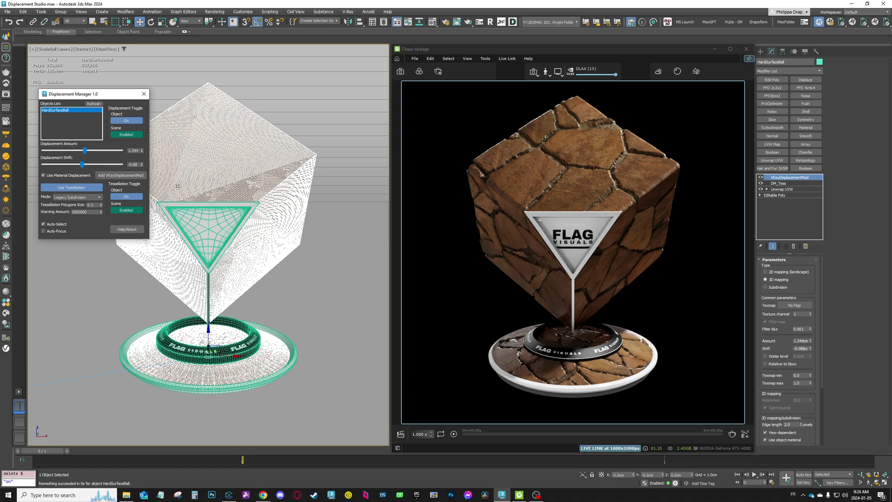
{"action": "left_click_drag", "start_coordinate": [112, 97], "coordinate": [109, 94]}
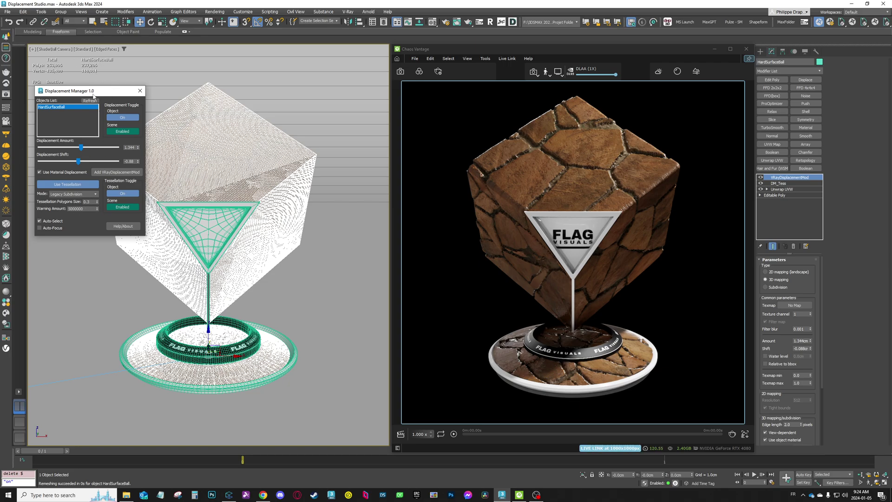
{"action": "left_click_drag", "start_coordinate": [100, 94], "coordinate": [102, 92]}
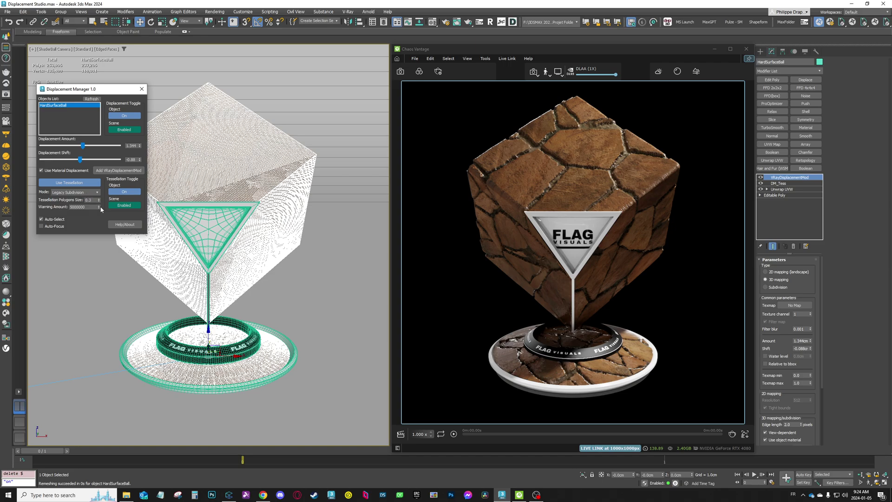
- Switch HardSurfaceBall to Tessellate mode and raise its polygon size from 2 to 4
{"action": "left_click_drag", "start_coordinate": [100, 201], "coordinate": [99, 197]}
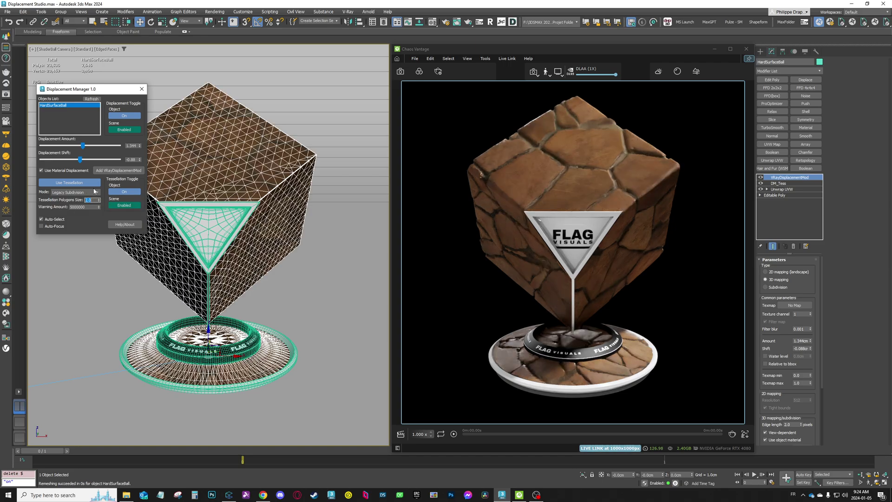
{"action": "left_click", "coordinate": [80, 194]}
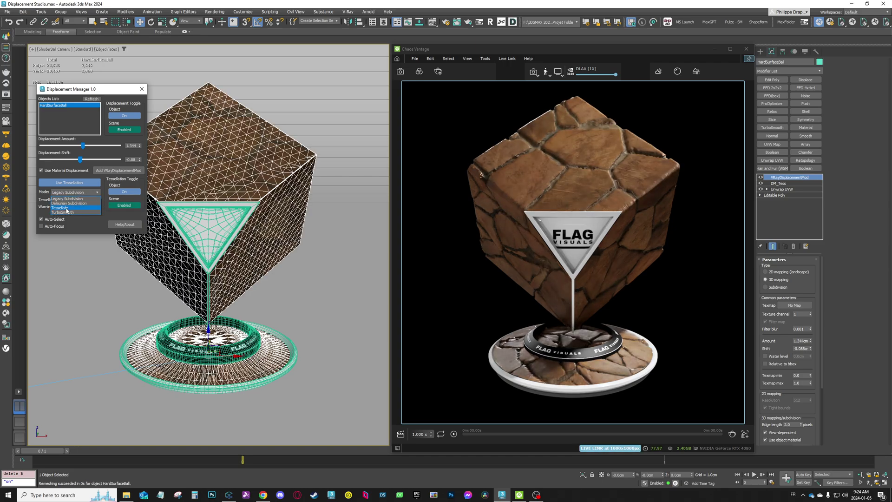
{"action": "left_click", "coordinate": [69, 210]}
{"action": "left_click", "coordinate": [99, 199]}
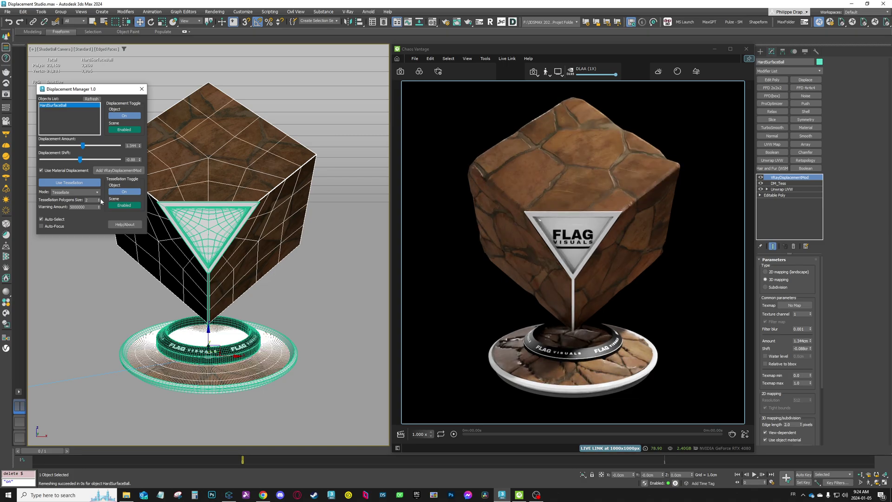
{"action": "left_click", "coordinate": [100, 200]}
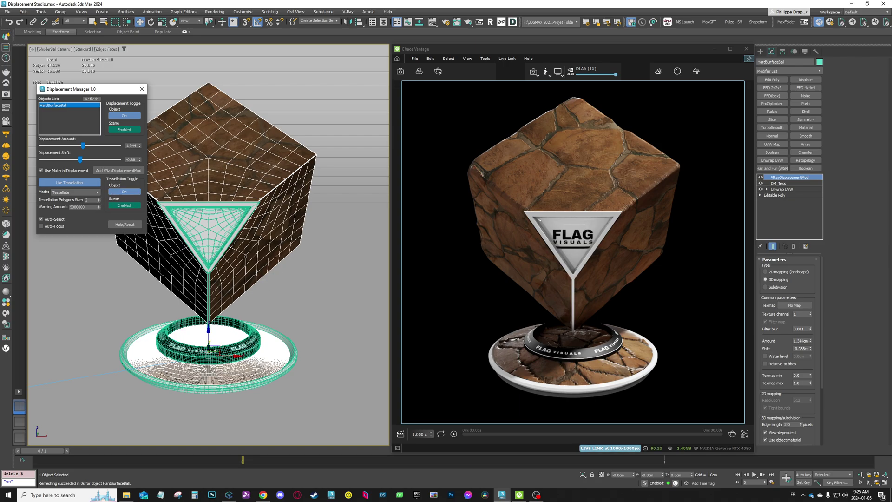
{"action": "left_click", "coordinate": [100, 200]}
{"action": "left_click", "coordinate": [99, 198]}
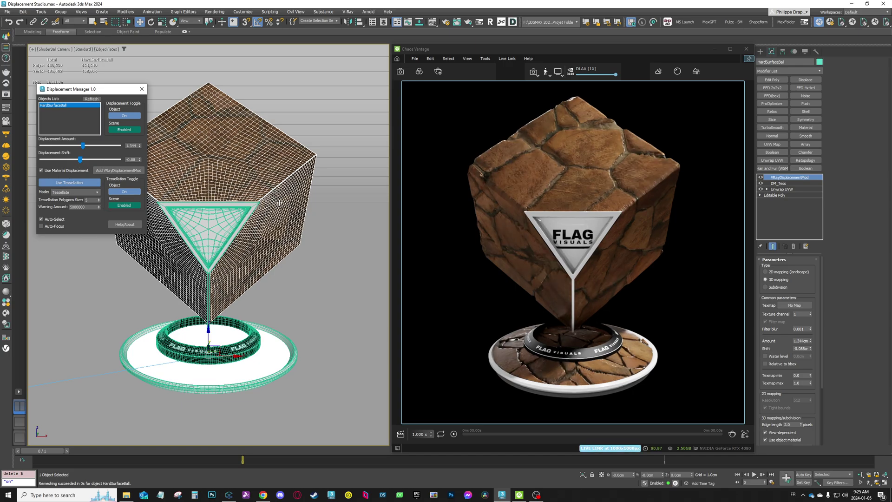
- Create Box001 to the right of the stand and add VRayDisplacementMod to it
{"action": "left_click", "coordinate": [760, 51]}
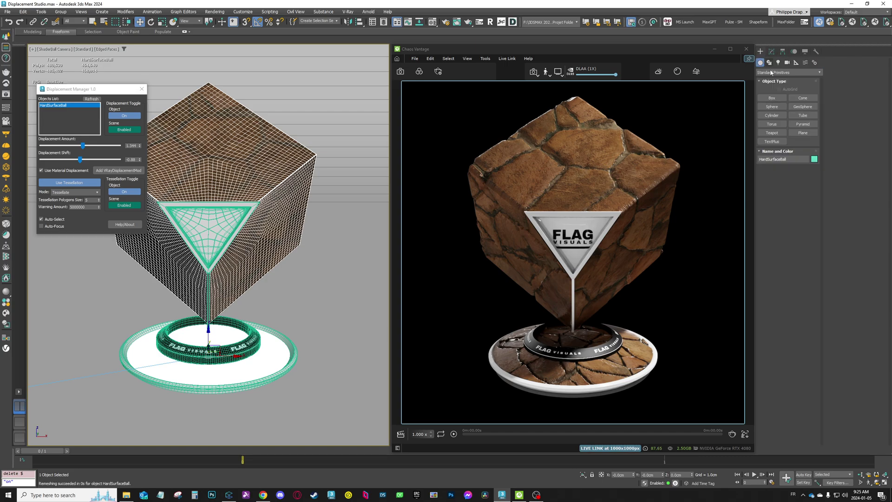
{"action": "left_click", "coordinate": [771, 98]}
{"action": "left_click_drag", "start_coordinate": [274, 381], "coordinate": [339, 414]}
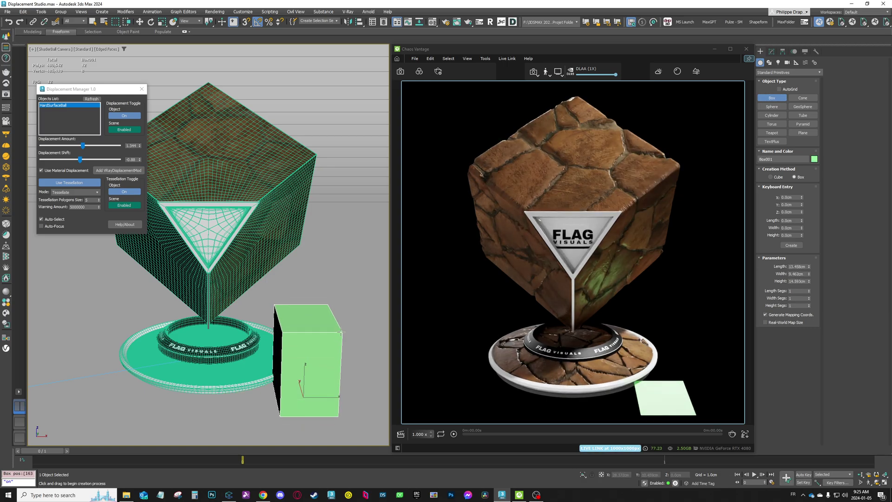
{"action": "left_click", "coordinate": [340, 332]}
{"action": "key", "text": "w"}
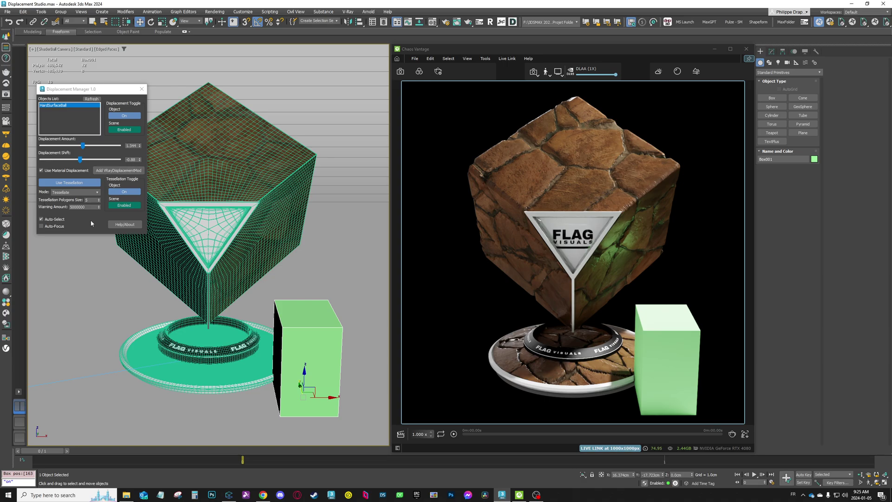
{"action": "left_click", "coordinate": [120, 170]}
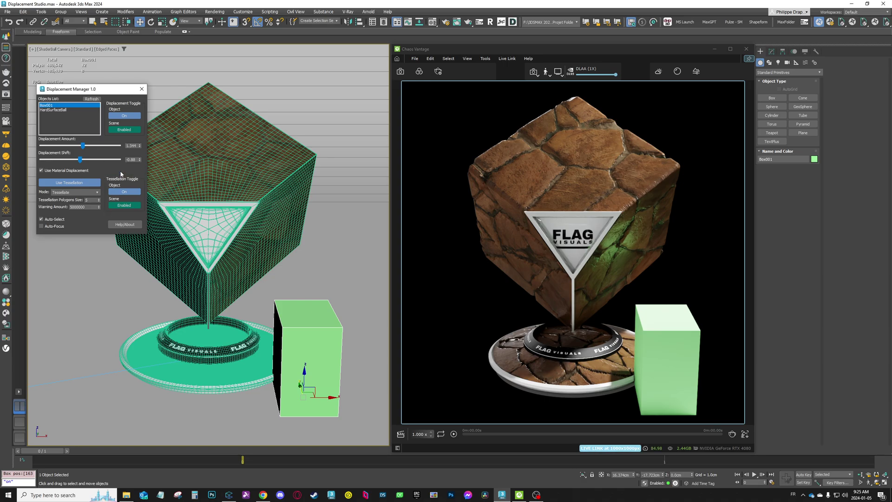
- Enable tessellation on Box001 and raise its polygon size to 4
{"action": "left_click", "coordinate": [51, 105]}
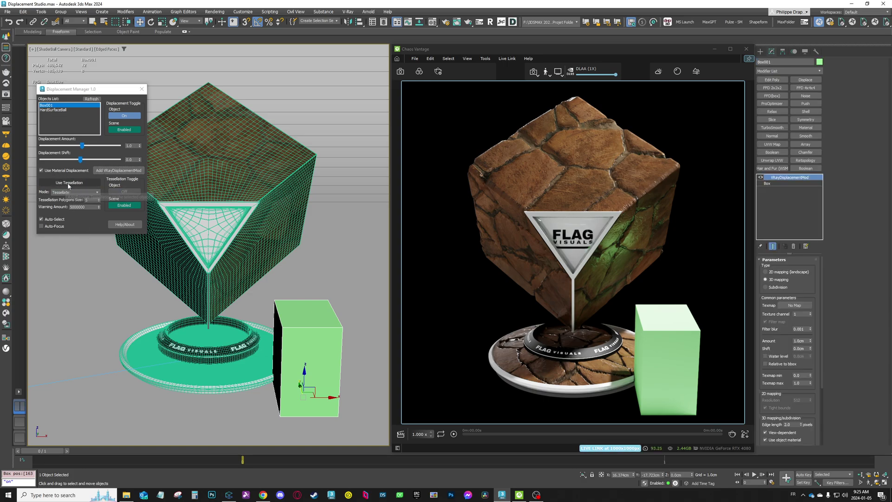
{"action": "left_click", "coordinate": [69, 182]}
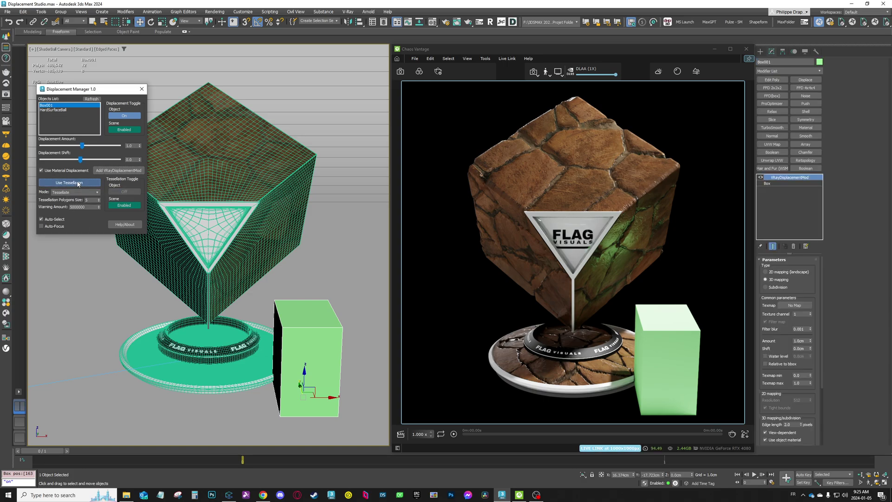
{"action": "left_click", "coordinate": [99, 199]}
{"action": "left_click", "coordinate": [98, 199]}
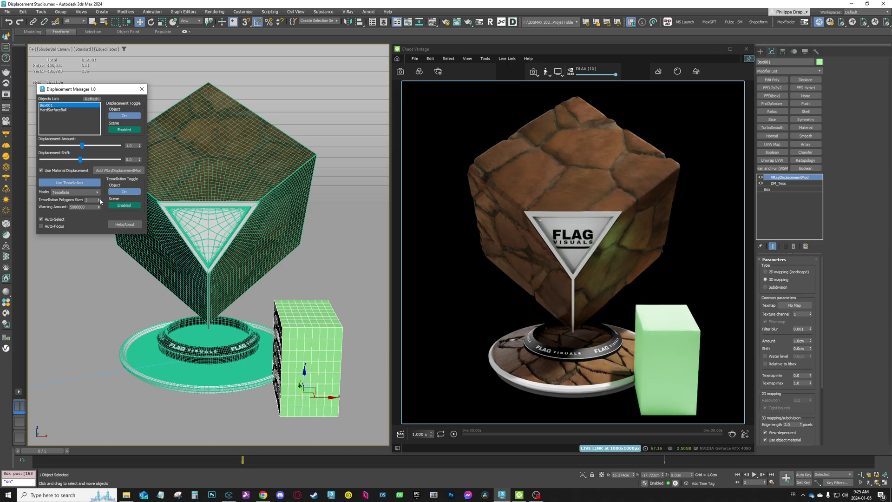
{"action": "left_click", "coordinate": [99, 199]}
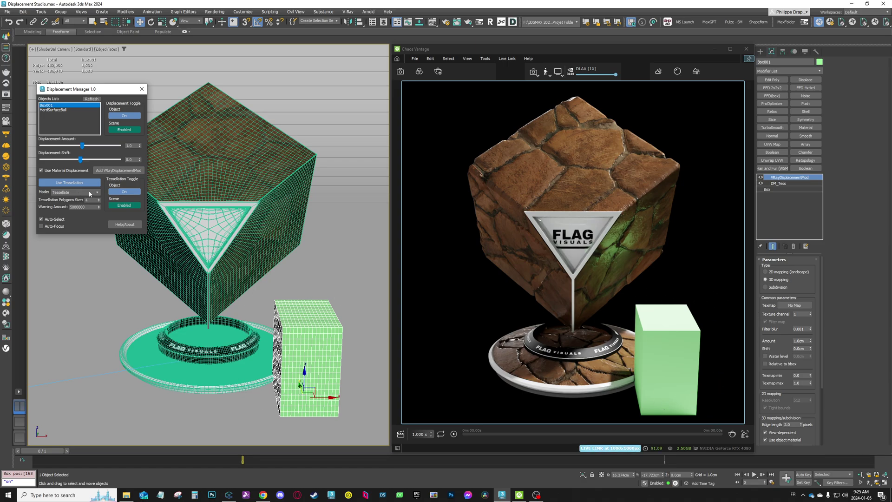
- Try TurboSmooth on Box001 at smoothing level 3, then return it to Tessellate mode
{"action": "left_click", "coordinate": [75, 192]}
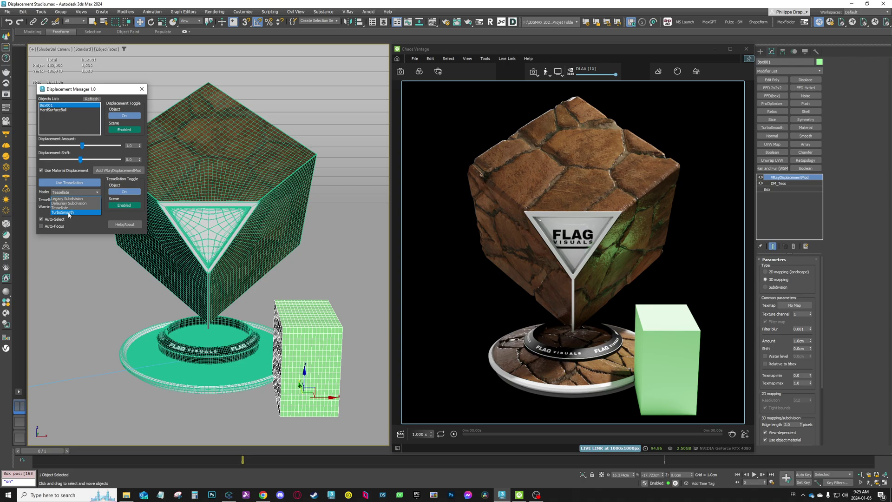
{"action": "left_click", "coordinate": [70, 212]}
{"action": "left_click", "coordinate": [99, 200]}
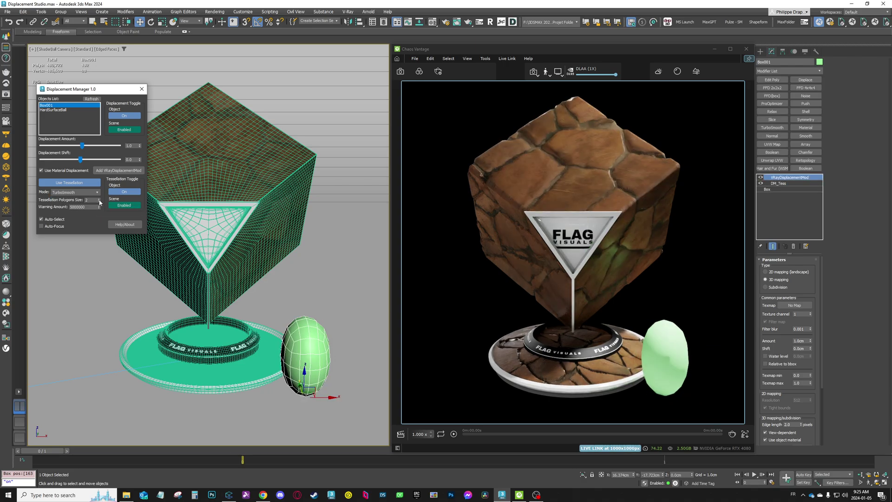
{"action": "left_click", "coordinate": [99, 199]}
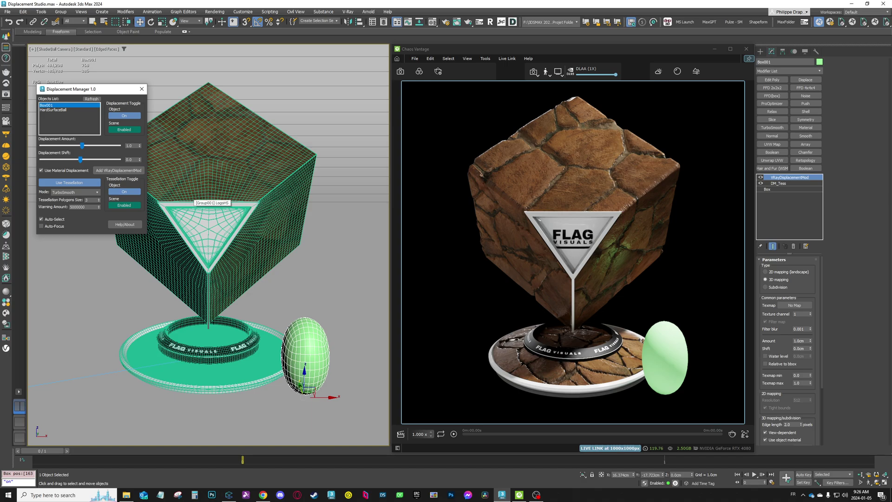
{"action": "left_click", "coordinate": [89, 192]}
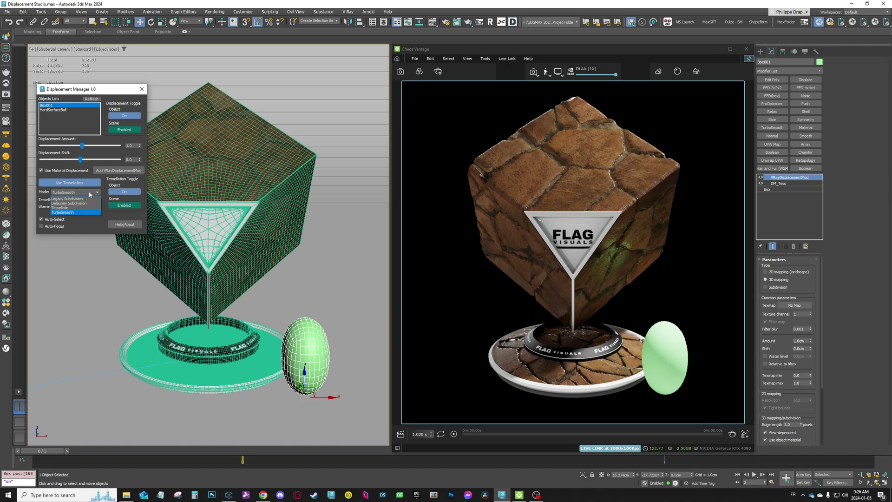
{"action": "left_click", "coordinate": [60, 208]}
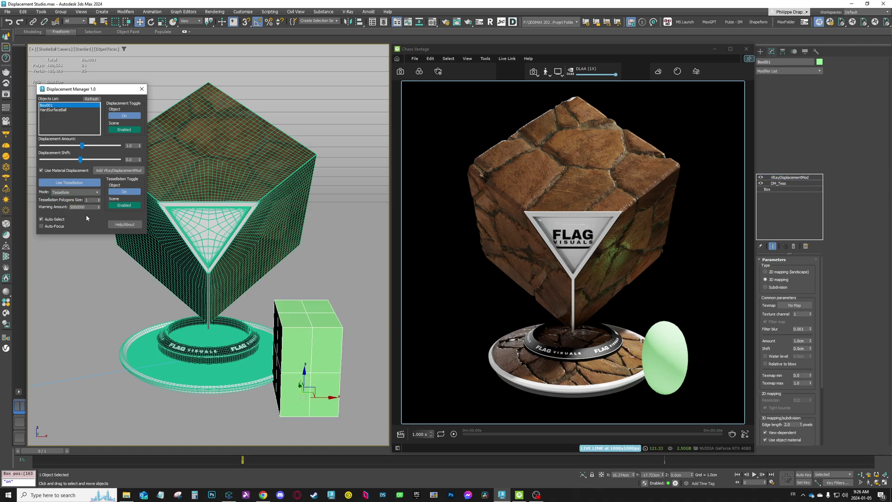
- Raise Box001's polygon size to 3, then delete Box001 from the scene
{"action": "left_click", "coordinate": [98, 199]}
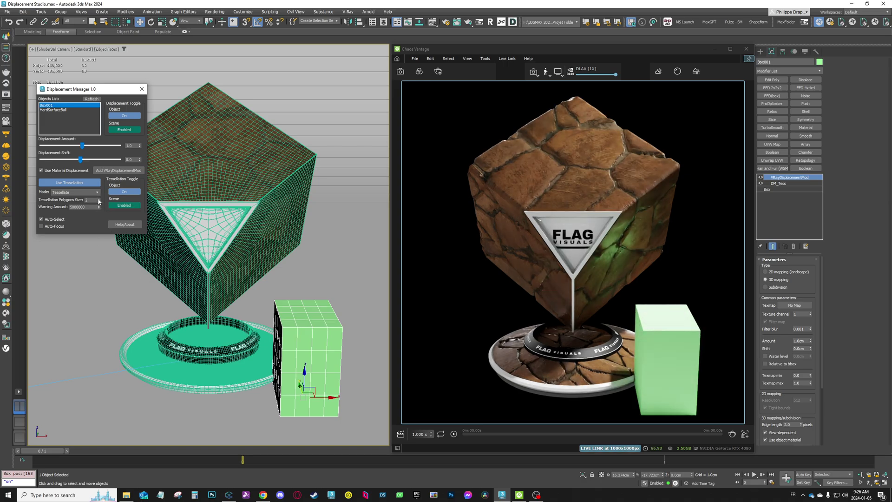
{"action": "left_click", "coordinate": [98, 199]}
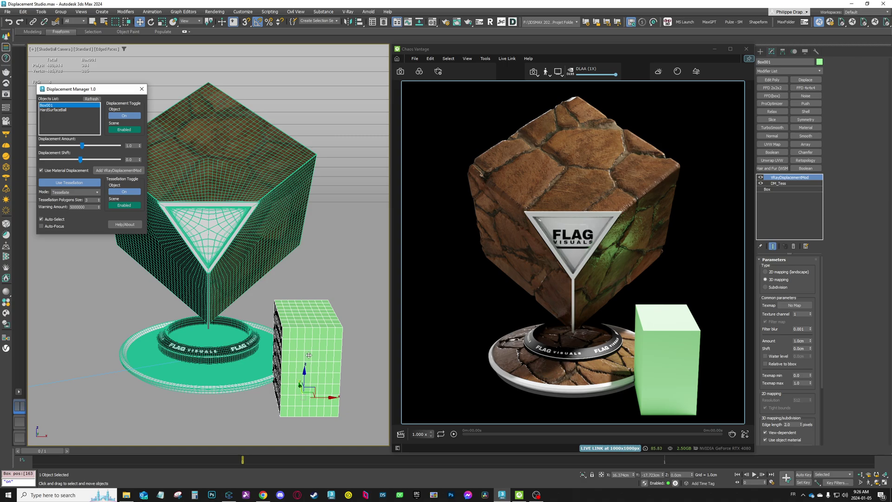
{"action": "left_click", "coordinate": [347, 334]}
{"action": "left_click", "coordinate": [332, 339]}
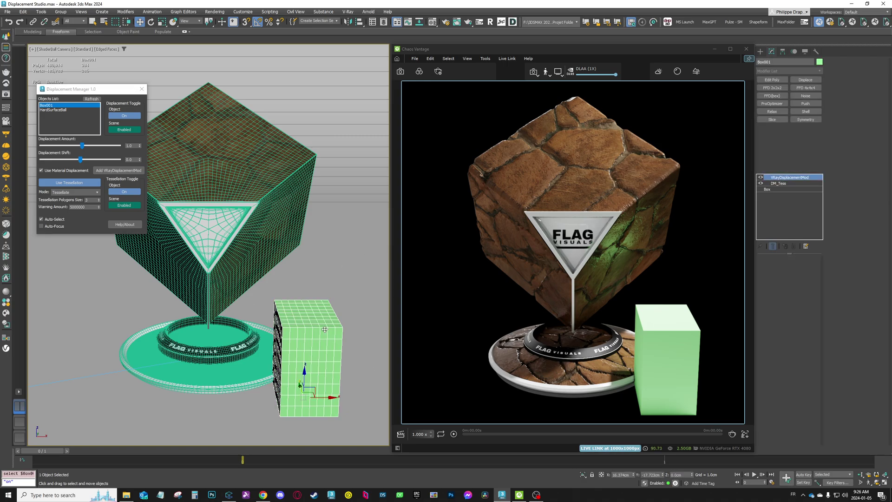
{"action": "key", "text": "Delete"}
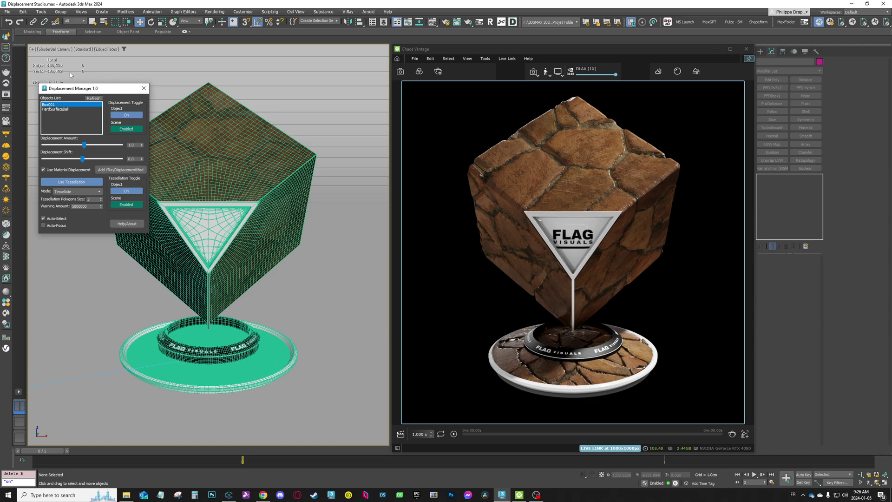
- Toggle scene displacement off and back on, then select HardSurfaceBall in the Objects List
{"action": "left_click_drag", "start_coordinate": [116, 89], "coordinate": [143, 100]}
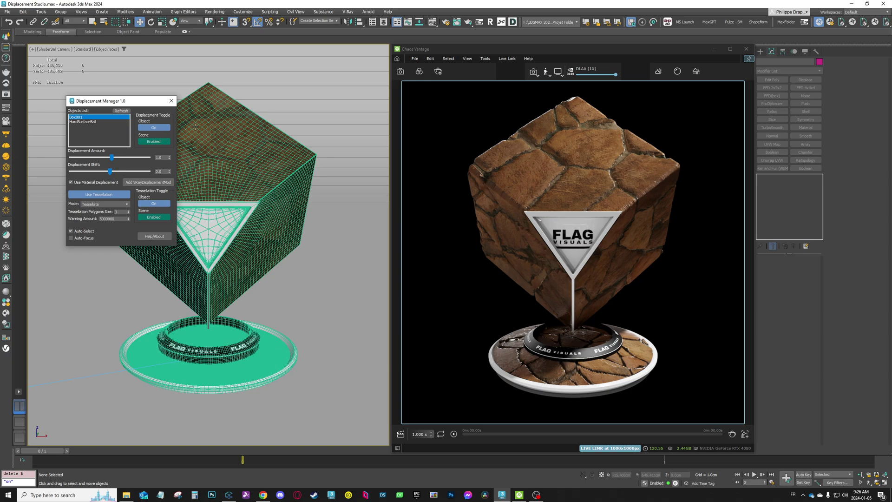
{"action": "left_click", "coordinate": [144, 134]}
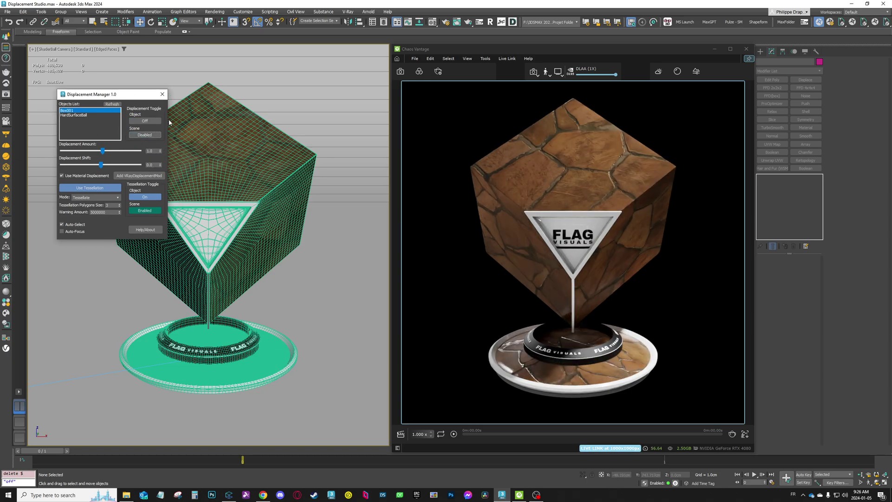
{"action": "left_click_drag", "start_coordinate": [123, 97], "coordinate": [115, 108]}
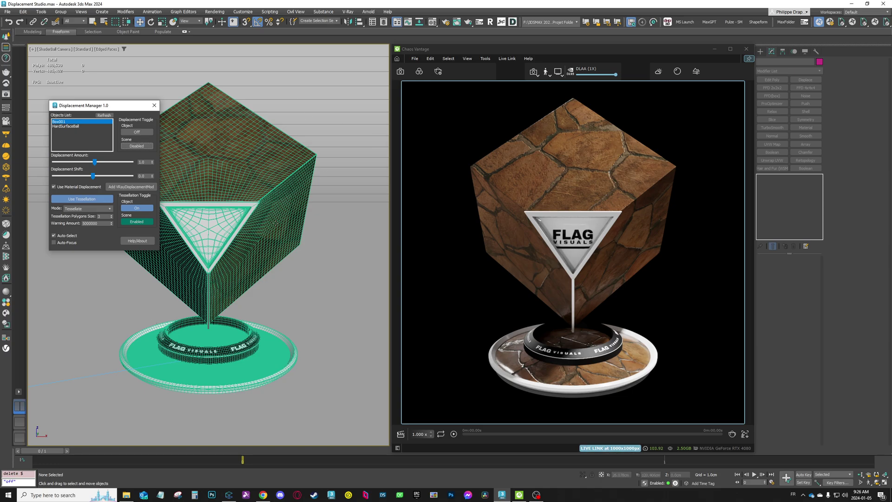
{"action": "left_click_drag", "start_coordinate": [107, 108], "coordinate": [140, 83]}
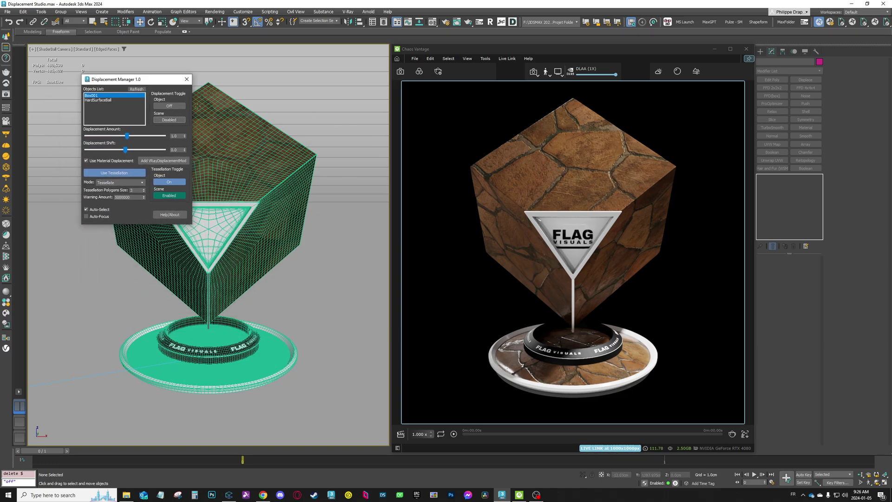
{"action": "left_click", "coordinate": [169, 120]}
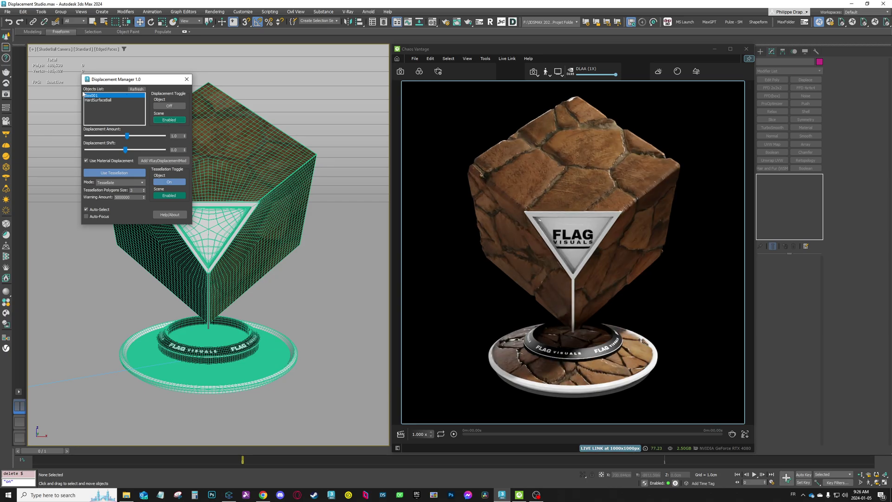
{"action": "left_click", "coordinate": [95, 100]}
{"action": "left_click_drag", "start_coordinate": [140, 83], "coordinate": [112, 78]}
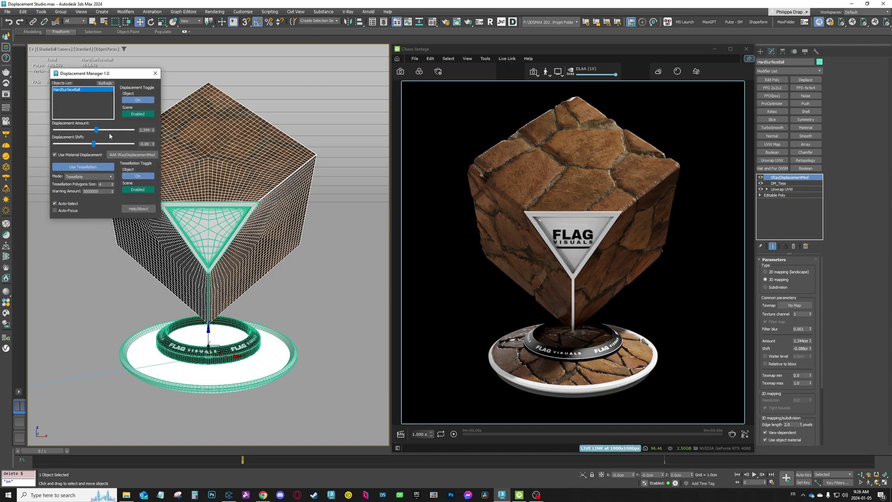
- Reset the shift to 0 and switch to Legacy Subdivision with polygon size about 2.365
{"action": "right_click", "coordinate": [152, 144]}
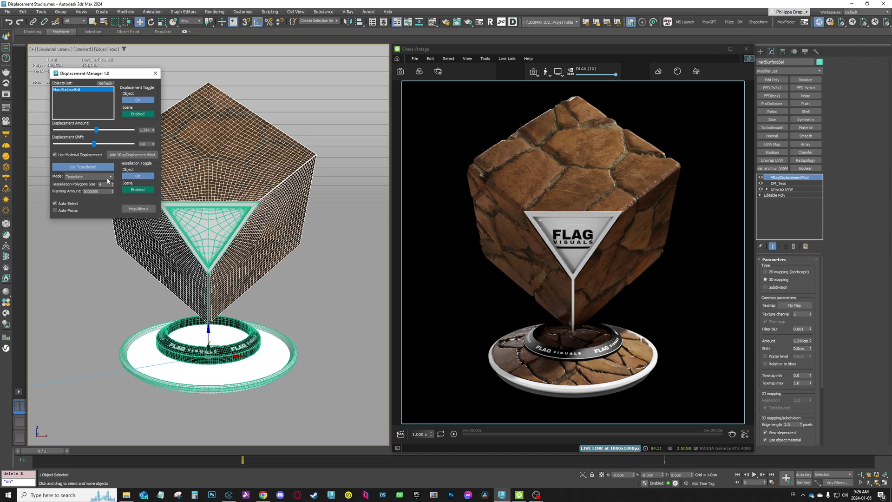
{"action": "left_click", "coordinate": [111, 177]}
{"action": "left_click", "coordinate": [111, 189]}
{"action": "left_click_drag", "start_coordinate": [113, 187], "coordinate": [114, 198]}
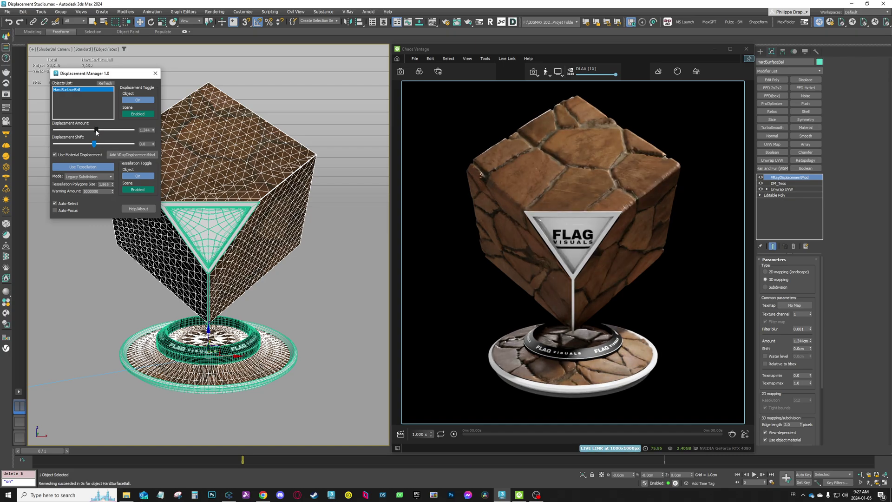
- Set displacement amount 0.808 and shift 0.268, and drop a new material on the ball
{"action": "left_click_drag", "start_coordinate": [96, 130], "coordinate": [95, 131]}
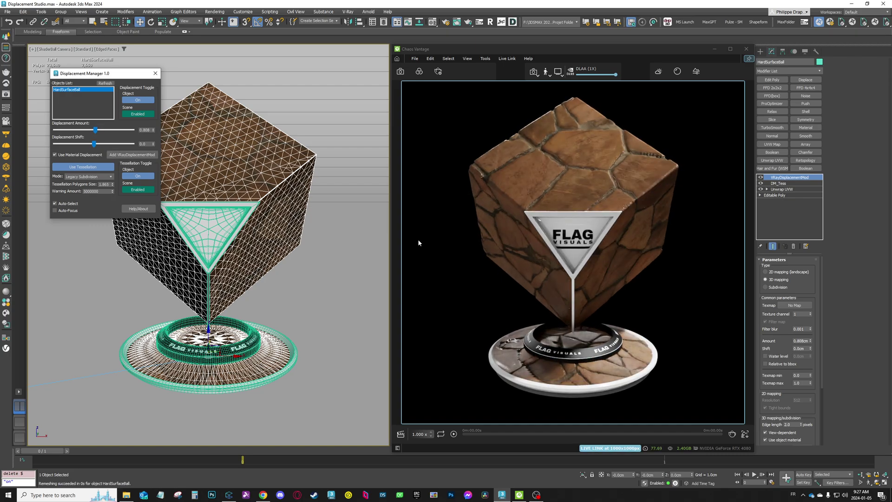
{"action": "left_click_drag", "start_coordinate": [94, 144], "coordinate": [94, 144]}
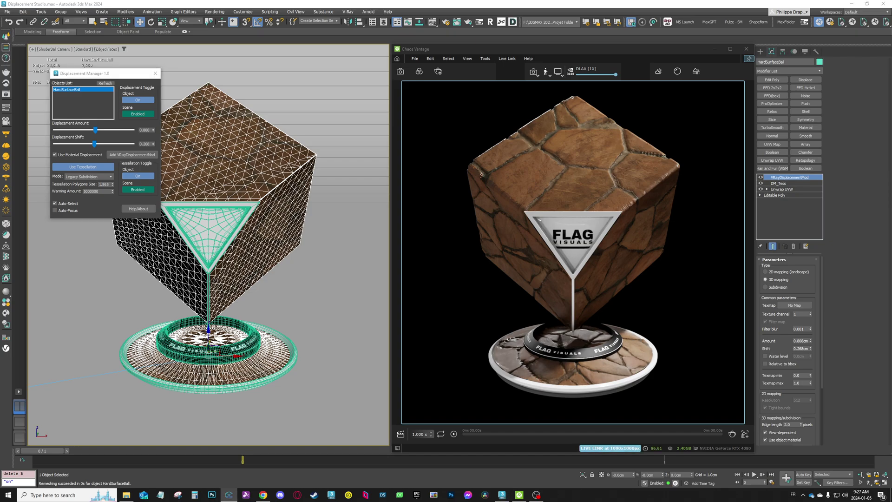
{"action": "left_click_drag", "start_coordinate": [325, 1], "coordinate": [228, 144]}
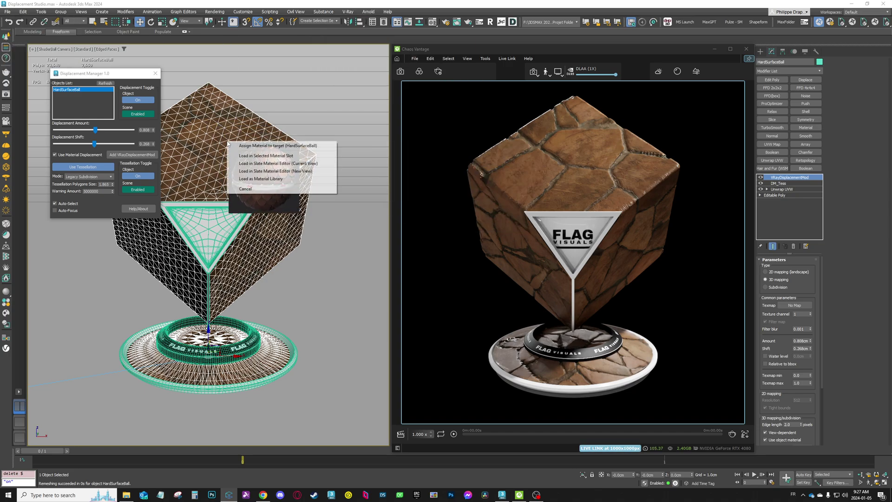
- Assign the scale-tile material, reset amount and shift to zero, and set amount 2.96
{"action": "left_click", "coordinate": [296, 145]}
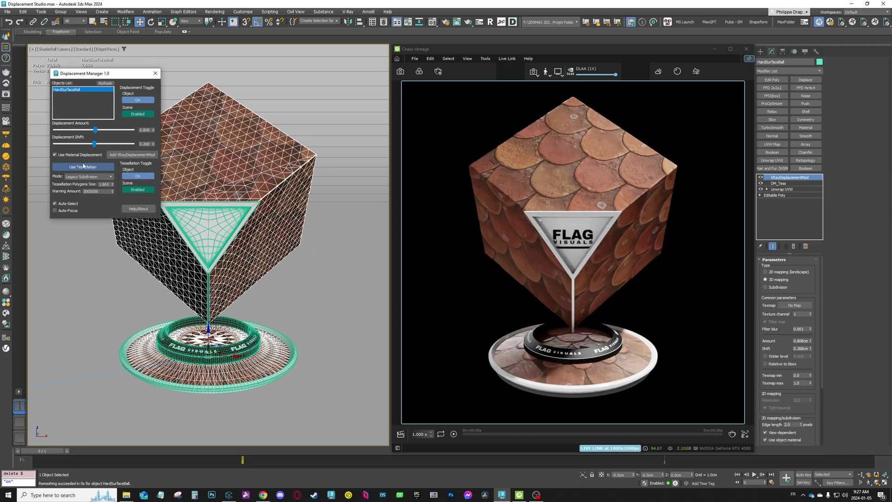
{"action": "right_click", "coordinate": [153, 144]}
{"action": "left_click_drag", "start_coordinate": [95, 129], "coordinate": [100, 133]}
{"action": "left_click", "coordinate": [69, 155]}
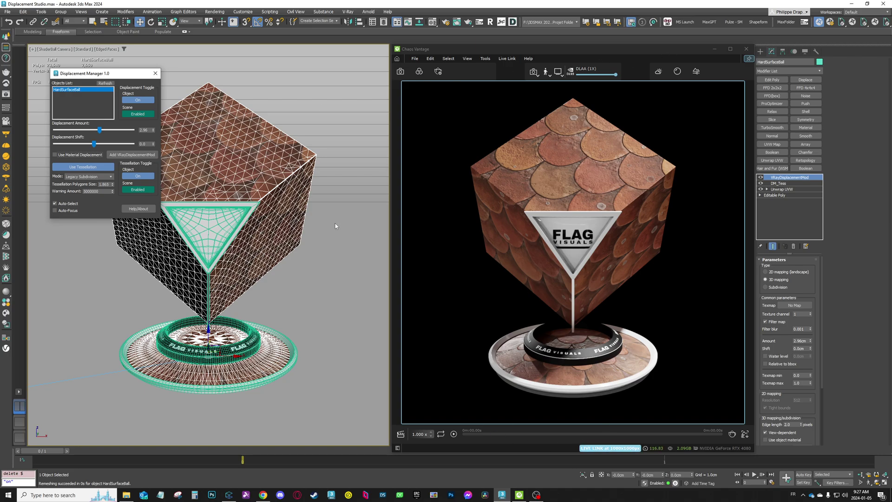
- Enable Use Material Displacement after comparing on/off, and lower the amount to about 1.524
{"action": "left_click", "coordinate": [67, 159]}
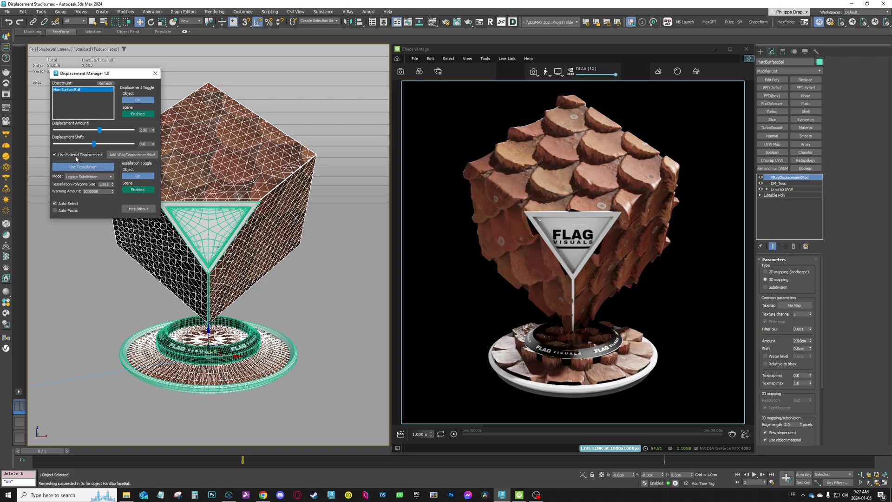
{"action": "left_click", "coordinate": [62, 157]}
{"action": "left_click", "coordinate": [61, 158]}
{"action": "left_click", "coordinate": [60, 156]}
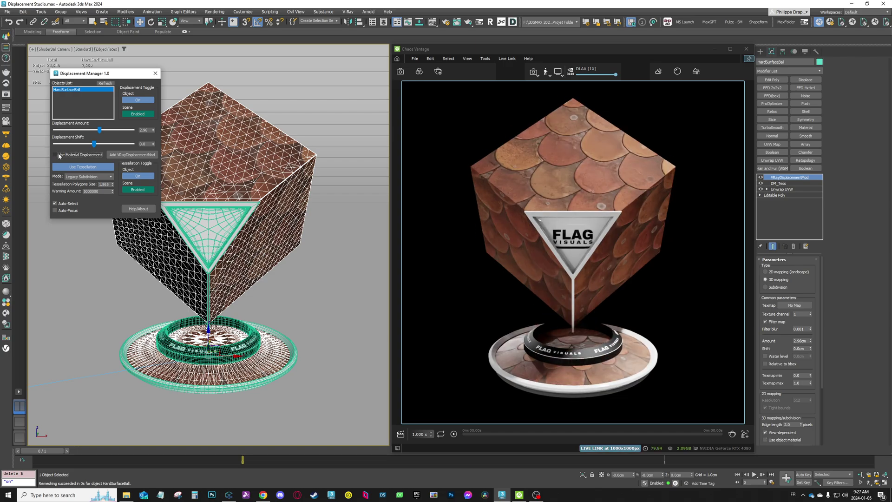
{"action": "left_click", "coordinate": [59, 156]}
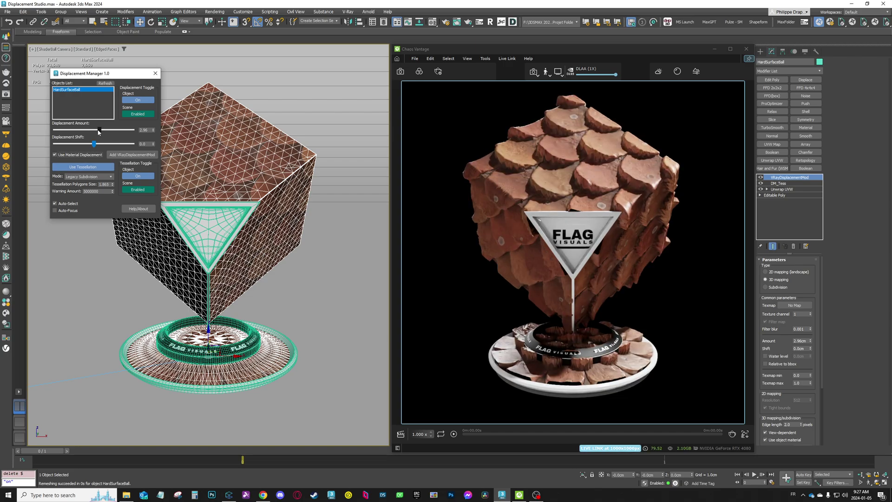
{"action": "left_click_drag", "start_coordinate": [99, 132], "coordinate": [93, 147]}
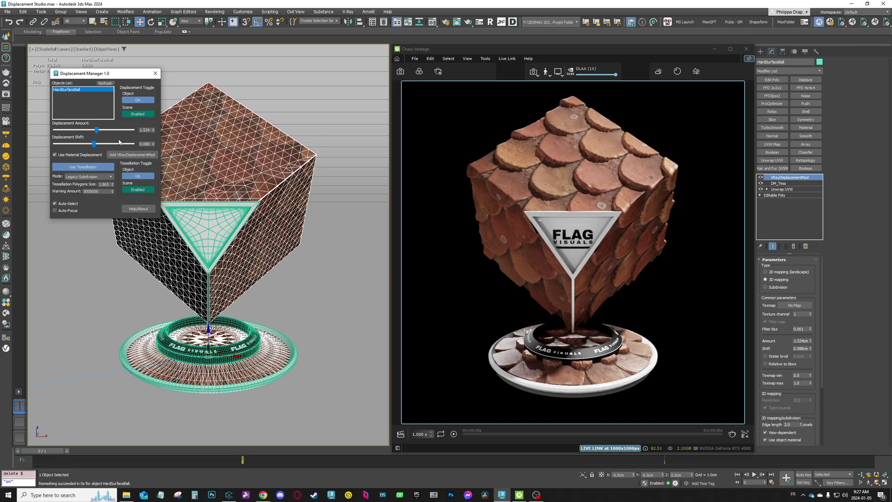
- Lower the displacement amount to 1.324 and step the tessellation polygon size down to 0.465
{"action": "left_click_drag", "start_coordinate": [153, 131], "coordinate": [154, 134]}
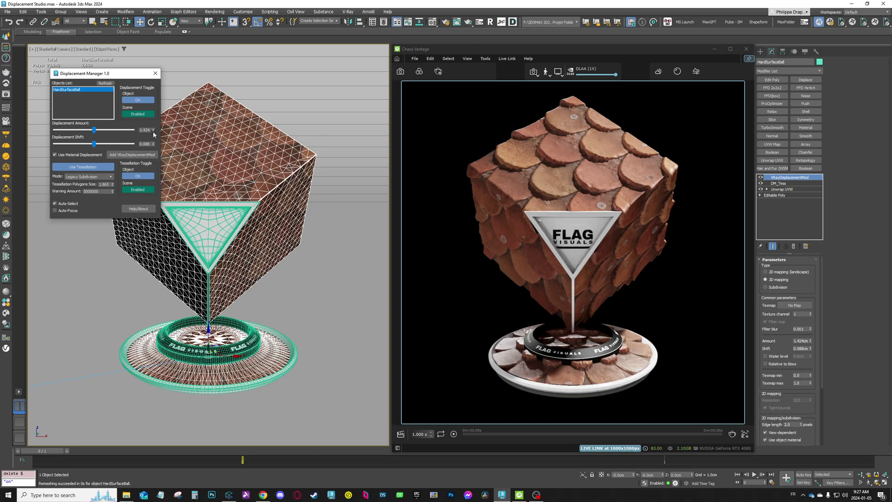
{"action": "left_click", "coordinate": [113, 186]}
{"action": "left_click", "coordinate": [113, 186]}
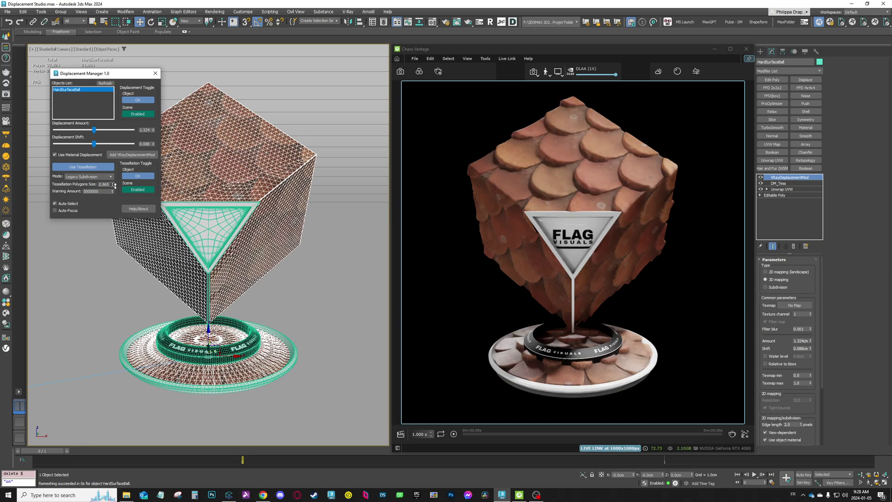
{"action": "left_click", "coordinate": [113, 186]}
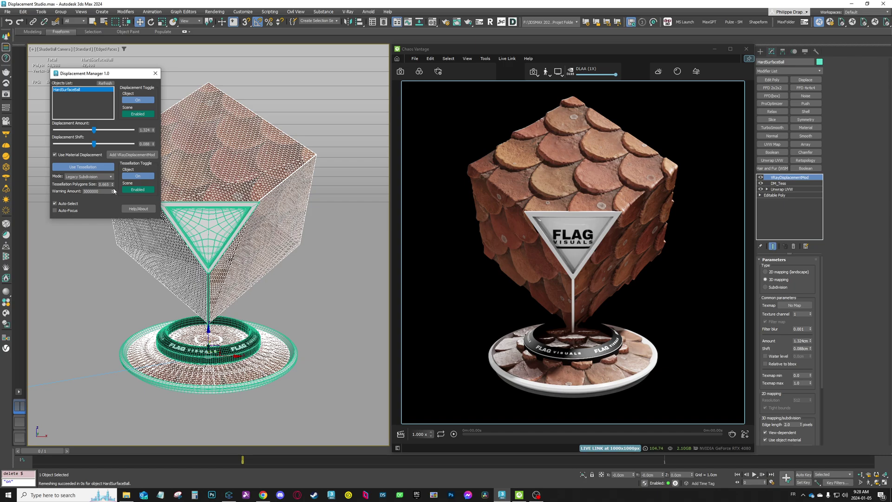
{"action": "left_click", "coordinate": [113, 185]}
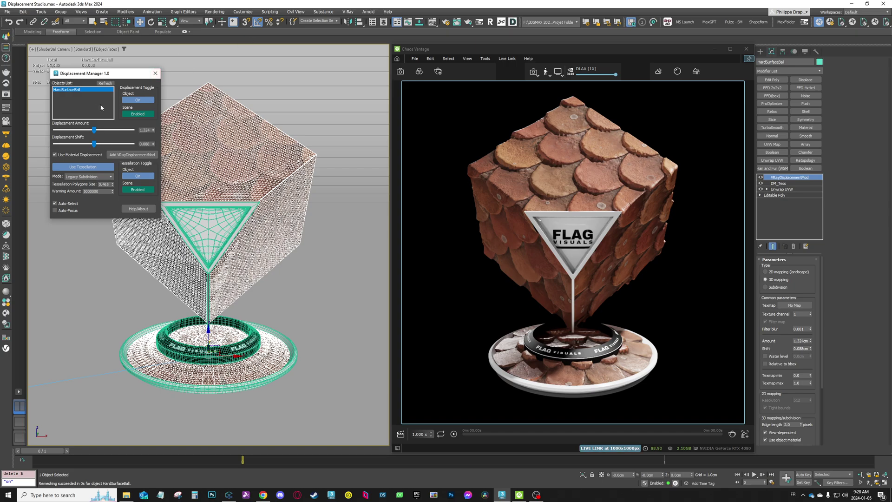
{"action": "mouse_move", "coordinate": [72, 71]}
{"action": "left_mouse_down"}
{"action": "mouse_move", "coordinate": [50, 63]}
{"action": "mouse_move", "coordinate": [56, 80]}
{"action": "mouse_move", "coordinate": [70, 81]}
{"action": "left_mouse_up"}
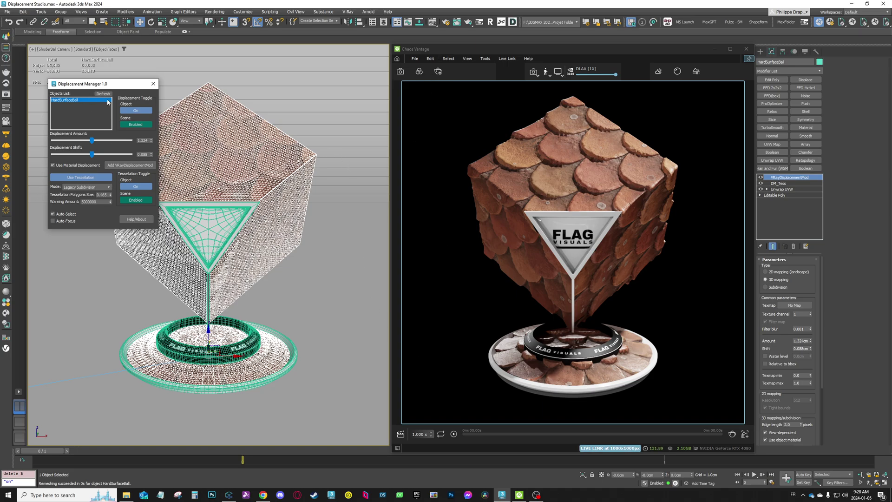
{"action": "mouse_move", "coordinate": [118, 85]}
{"action": "left_mouse_down"}
{"action": "mouse_move", "coordinate": [236, 162]}
{"action": "mouse_move", "coordinate": [98, 50]}
{"action": "mouse_move", "coordinate": [106, 75]}
{"action": "mouse_move", "coordinate": [124, 86]}
{"action": "left_mouse_up"}
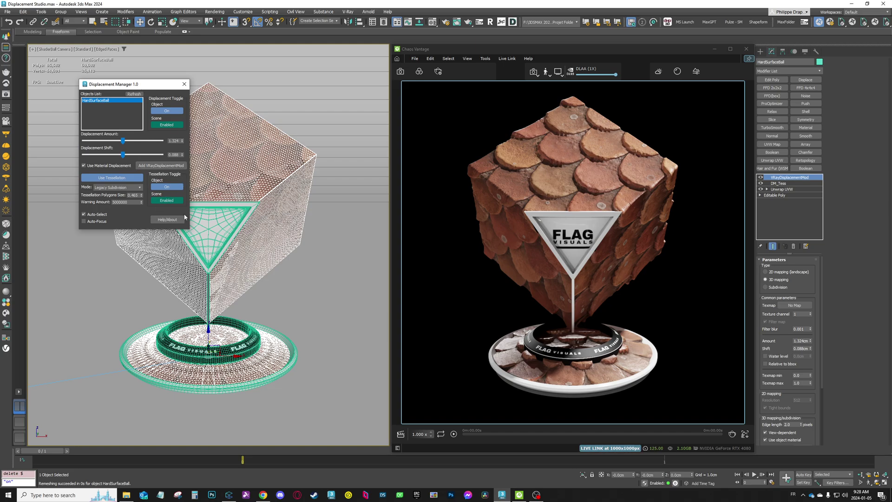
{"action": "left_click", "coordinate": [170, 188]}
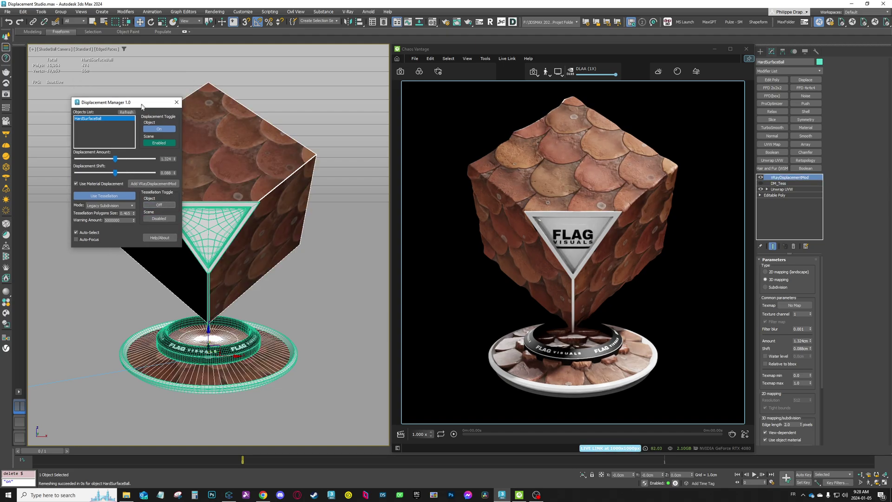
{"action": "left_click_drag", "start_coordinate": [121, 84], "coordinate": [84, 64]}
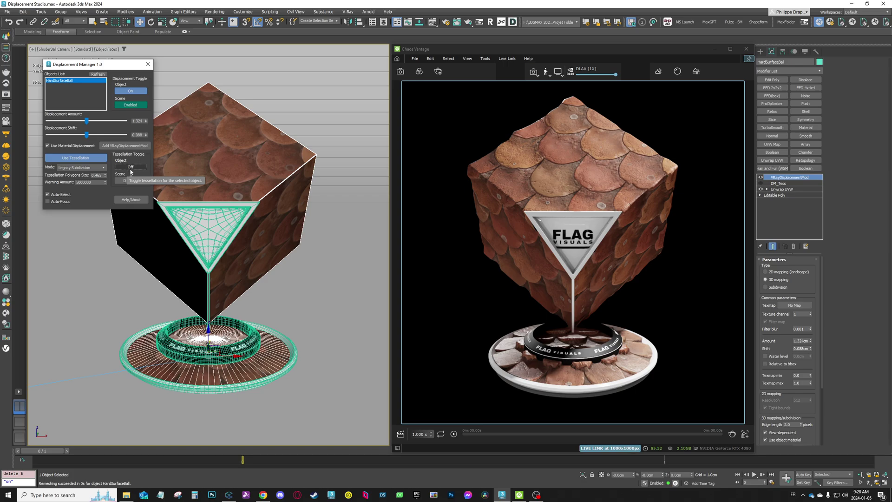
{"action": "left_click", "coordinate": [130, 168]}
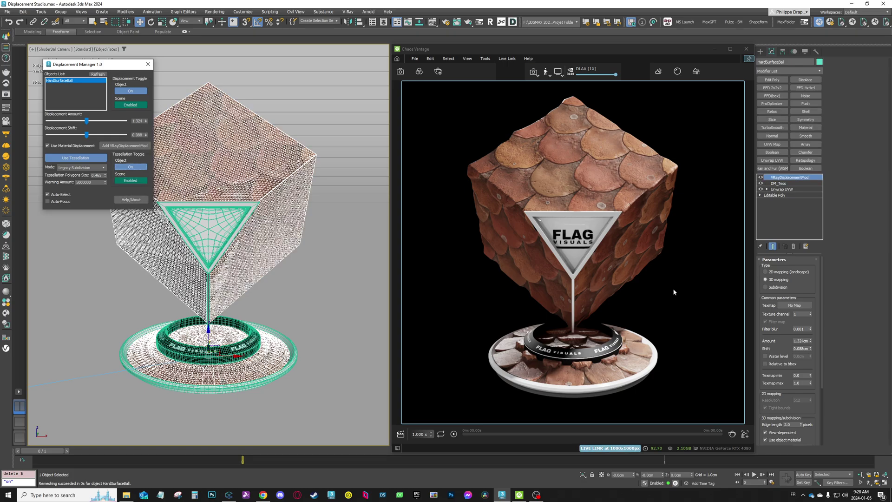
{"action": "left_click_drag", "start_coordinate": [98, 64], "coordinate": [120, 96]}
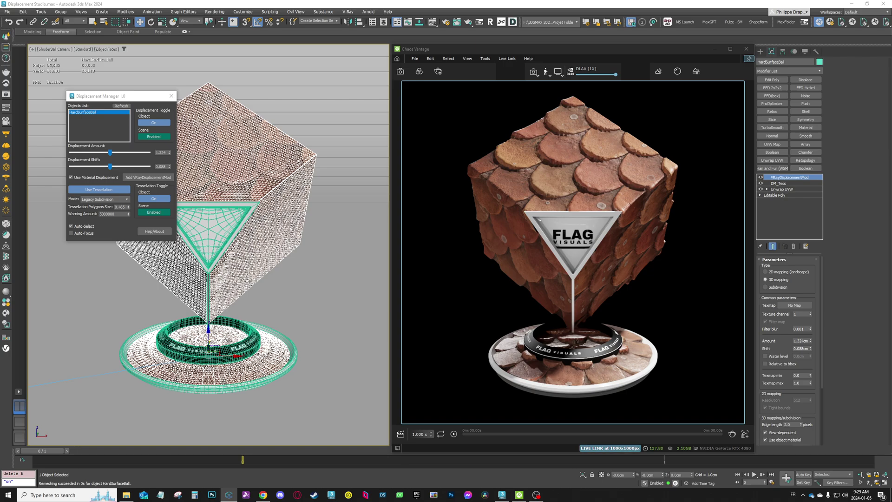
- Assign the stone material to the HardSurfaceBall cube, replacing the scale material
{"action": "left_click_drag", "start_coordinate": [3, 99], "coordinate": [245, 159]}
{"action": "left_click", "coordinate": [277, 163]}
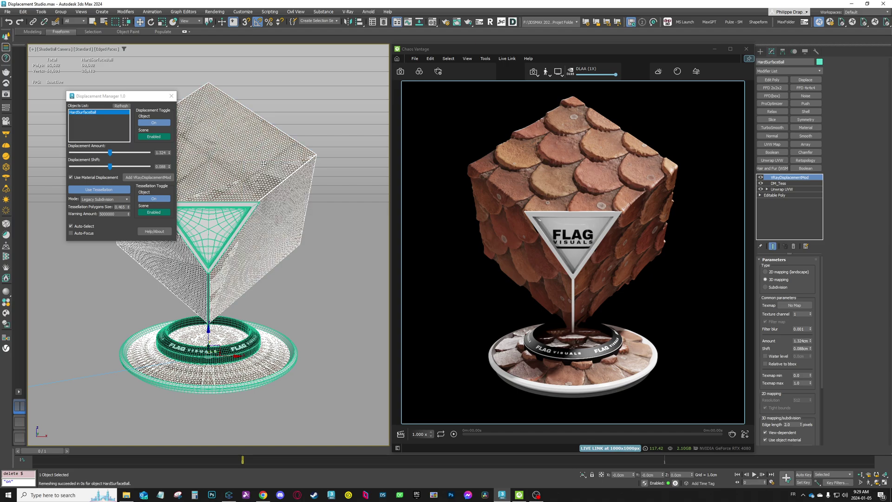
{"action": "left_click", "coordinate": [75, 179]}
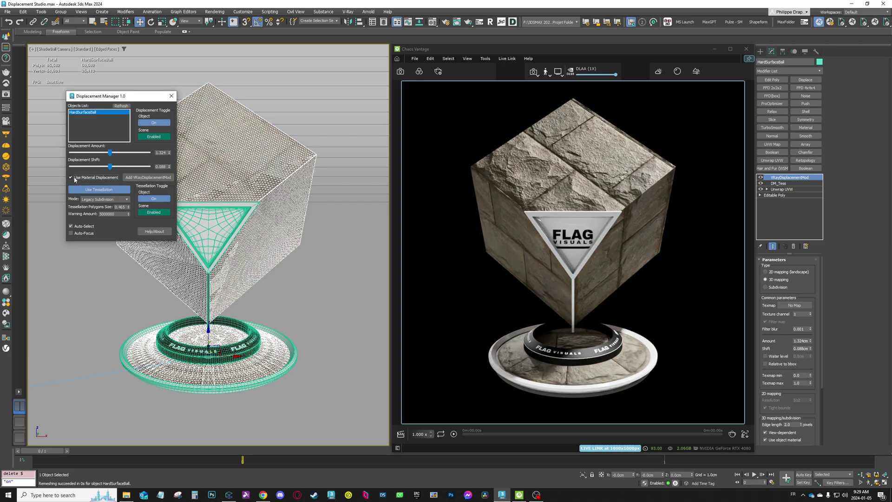
- Tune the stone displacement, ending at amount 2.244 with shift 0.628
{"action": "left_click", "coordinate": [111, 154]}
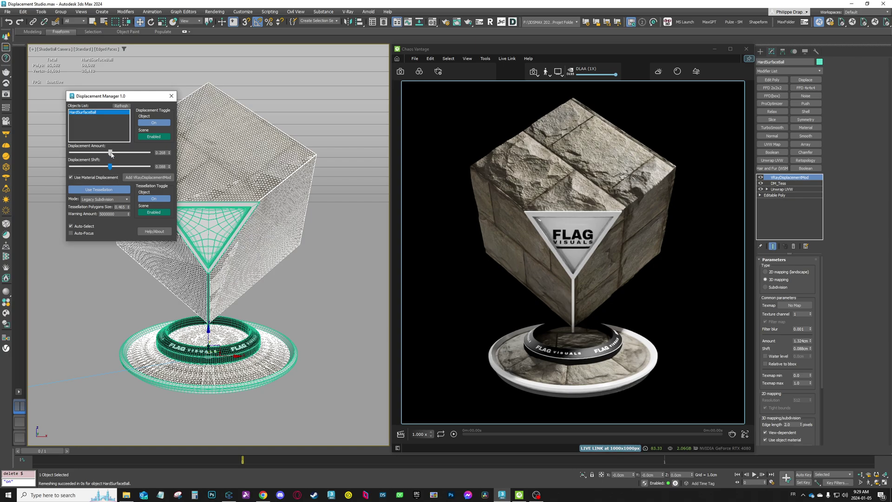
{"action": "left_click_drag", "start_coordinate": [111, 154], "coordinate": [114, 163]}
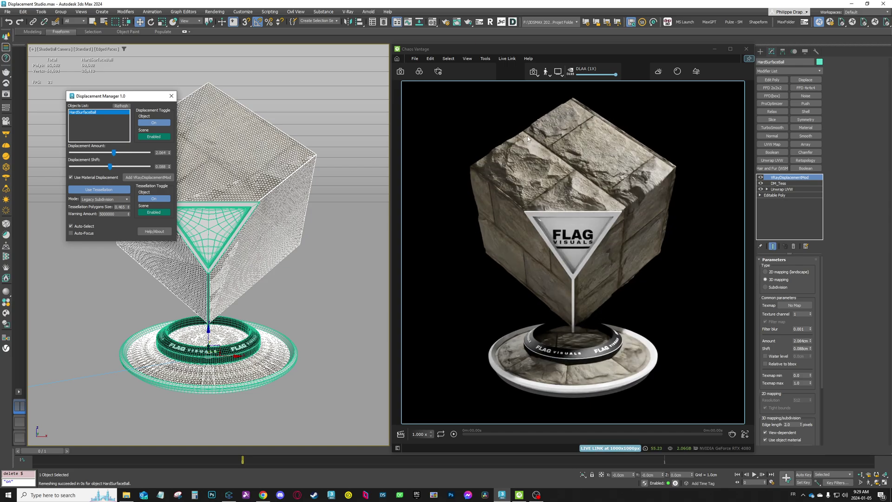
{"action": "mouse_move", "coordinate": [113, 153]}
{"action": "left_mouse_down"}
{"action": "mouse_move", "coordinate": [123, 156]}
{"action": "mouse_move", "coordinate": [107, 168]}
{"action": "left_mouse_up"}
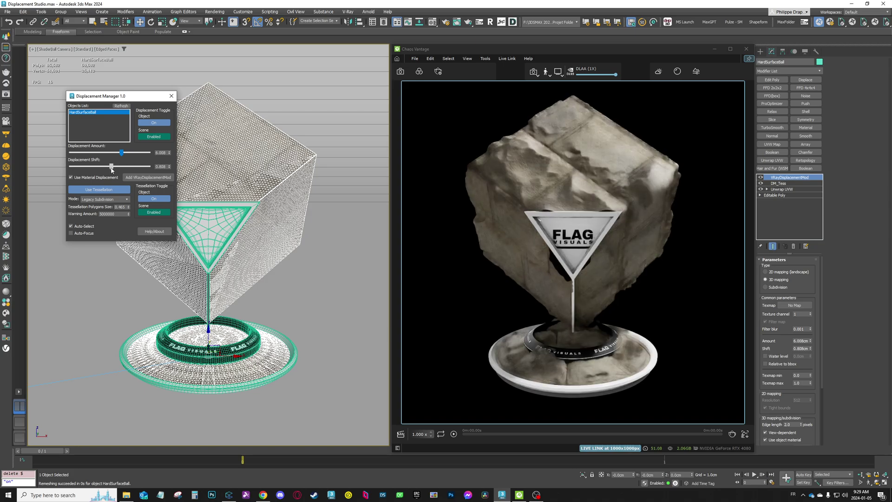
{"action": "left_click_drag", "start_coordinate": [110, 169], "coordinate": [111, 170]}
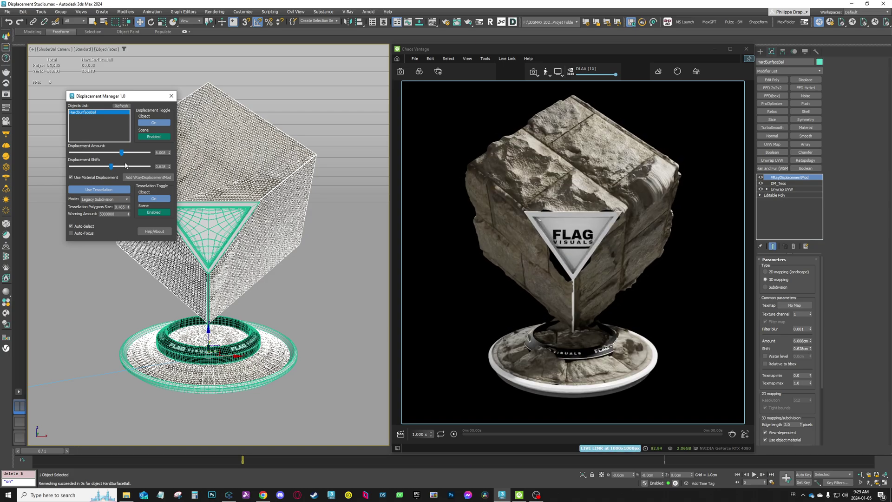
{"action": "left_click_drag", "start_coordinate": [121, 153], "coordinate": [115, 156]}
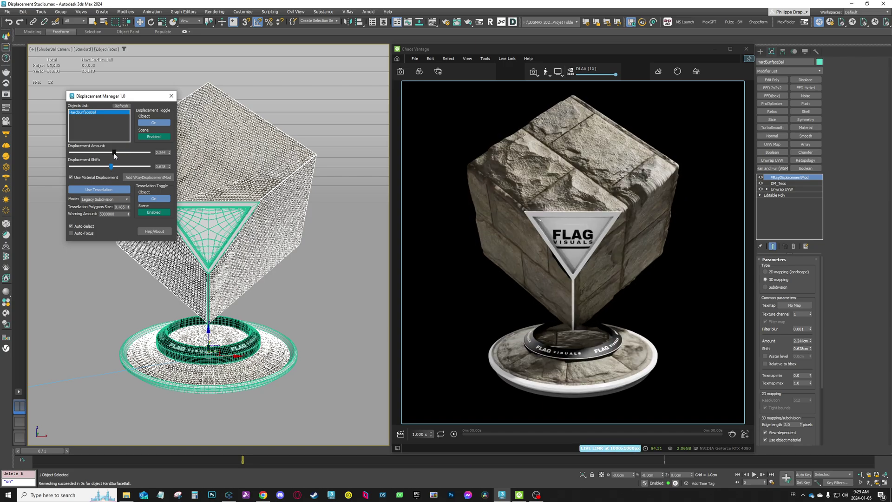